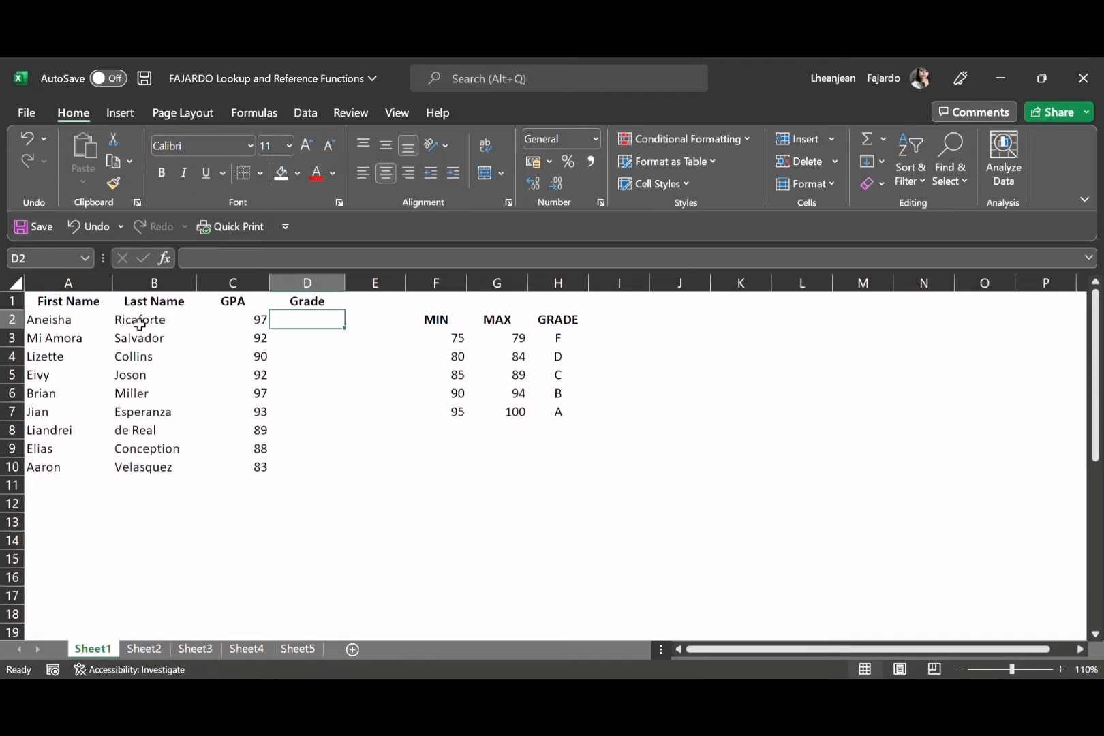
Examine the student names, GPA values and empty Grade column on Sheet1, plus the MIN, MAX and GRADE reference table
drag(106, 322, 197, 466)
drag(262, 325, 261, 466)
click(329, 330)
drag(330, 330, 338, 455)
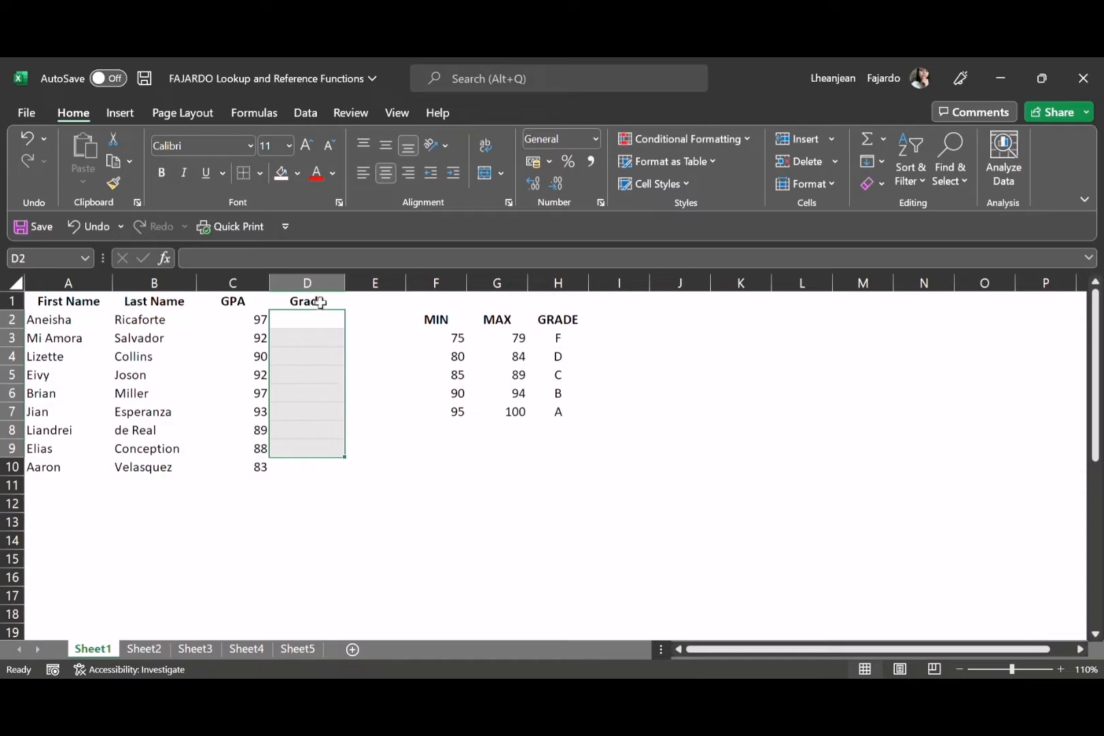
drag(322, 330, 331, 463)
click(379, 411)
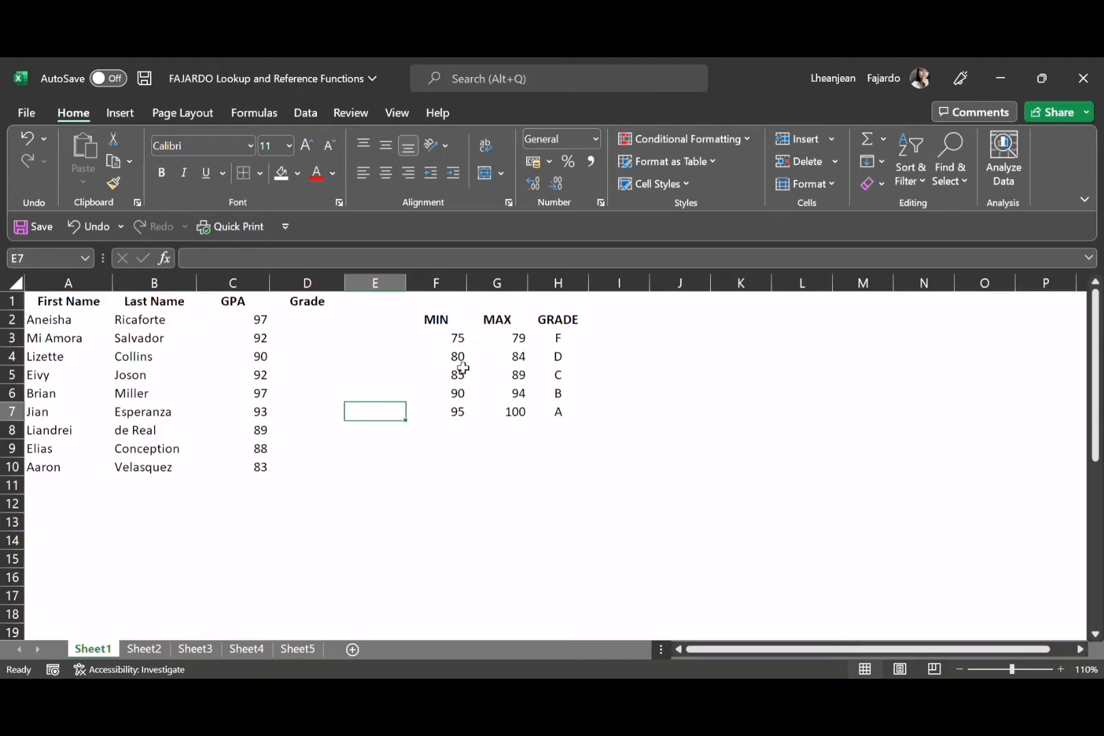
click(564, 380)
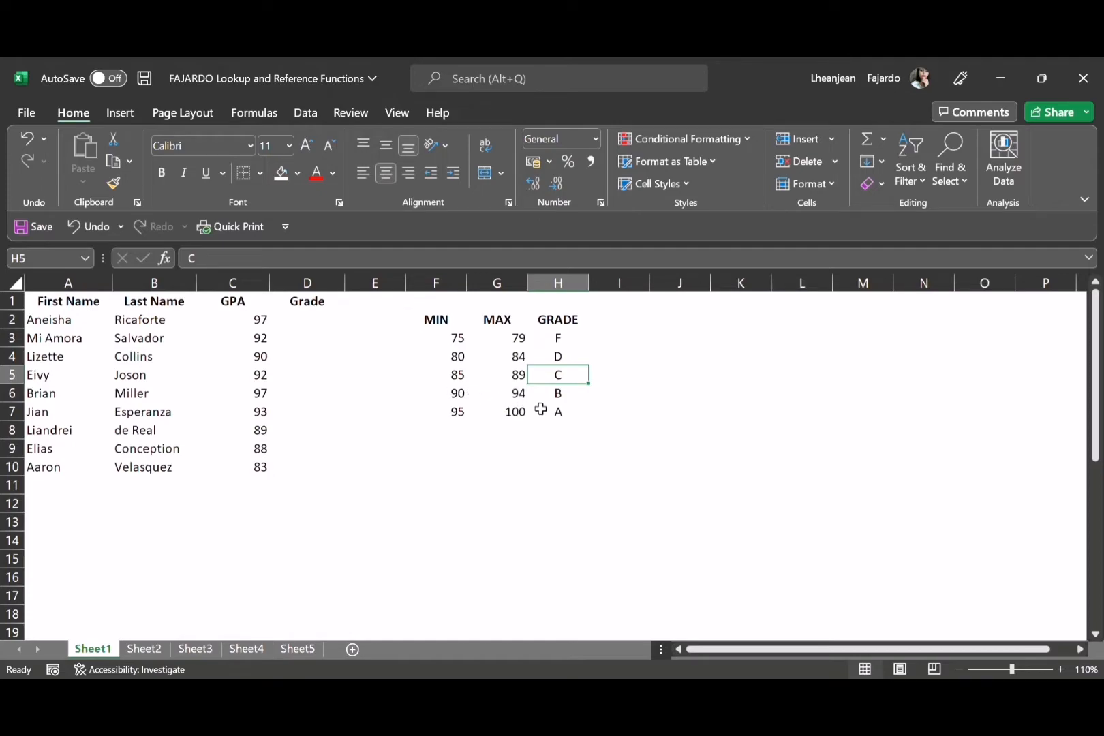
click(538, 400)
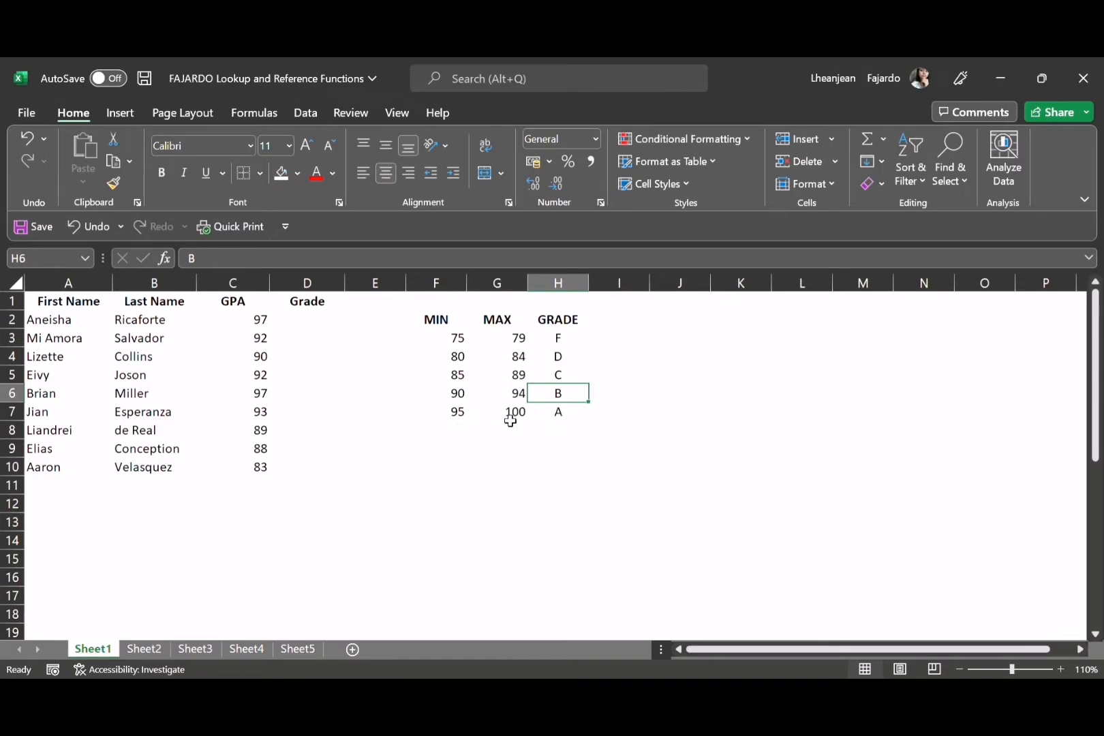
click(357, 417)
Begin a VLOOKUP formula in cell D2 of the Grade column with the GPA in C2 as the lookup value
click(307, 320)
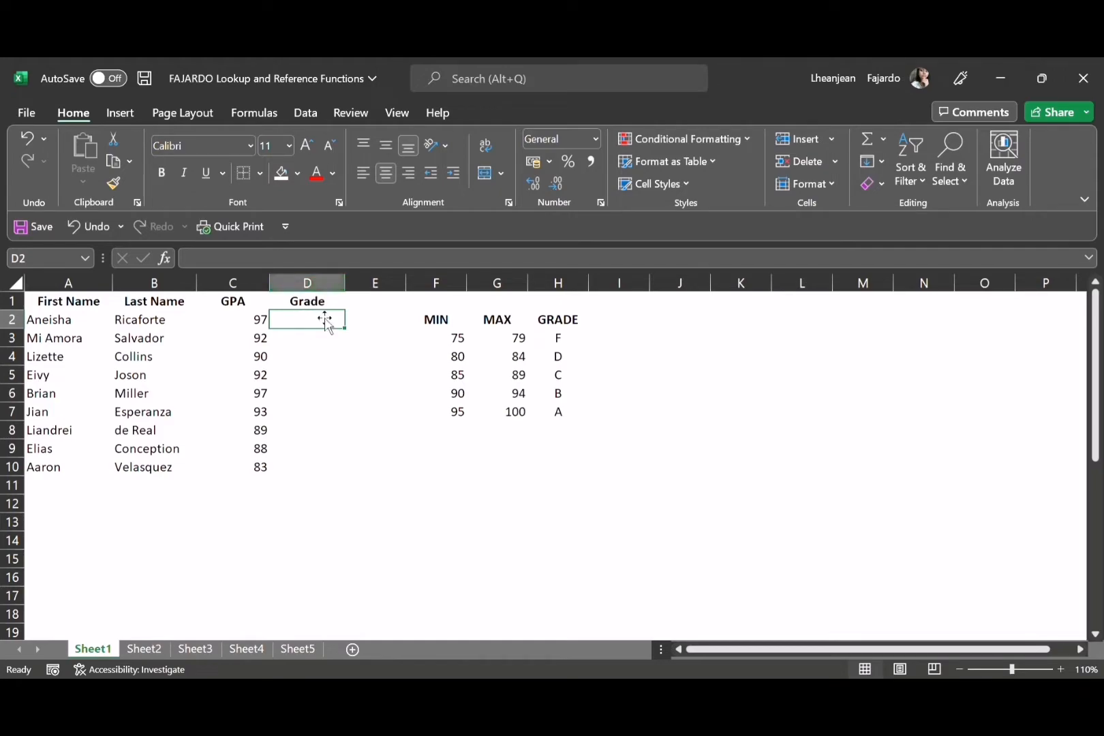
click(314, 266)
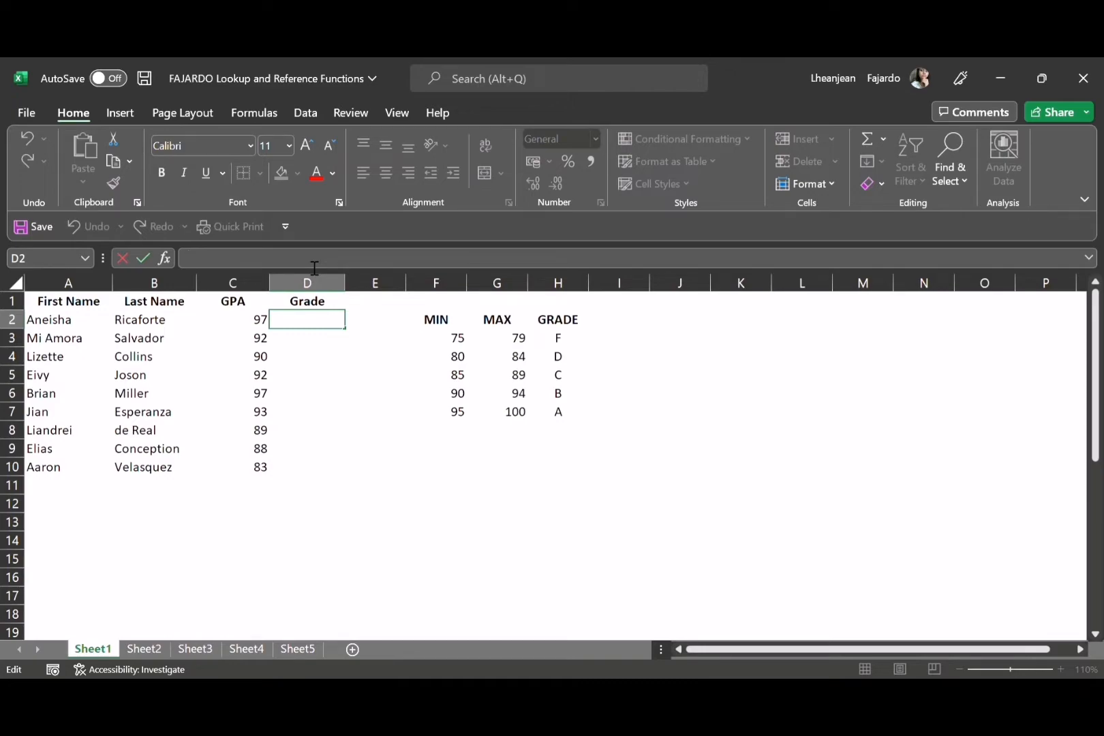
text(=)
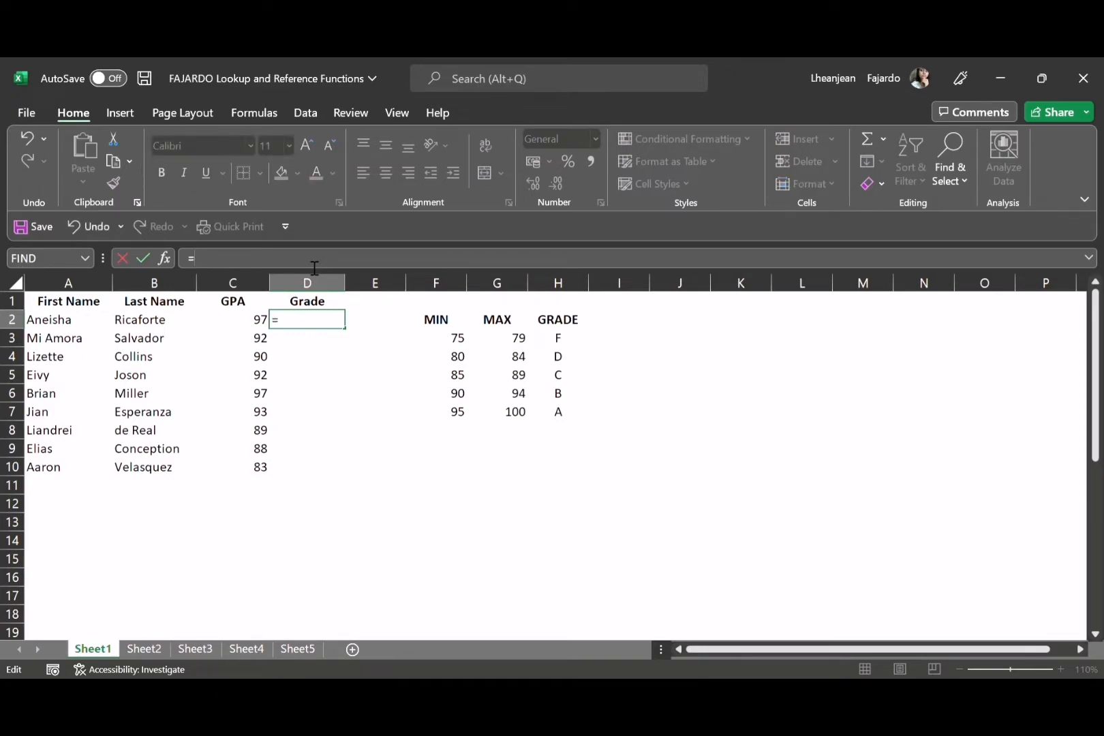
text(VLOOKUP()
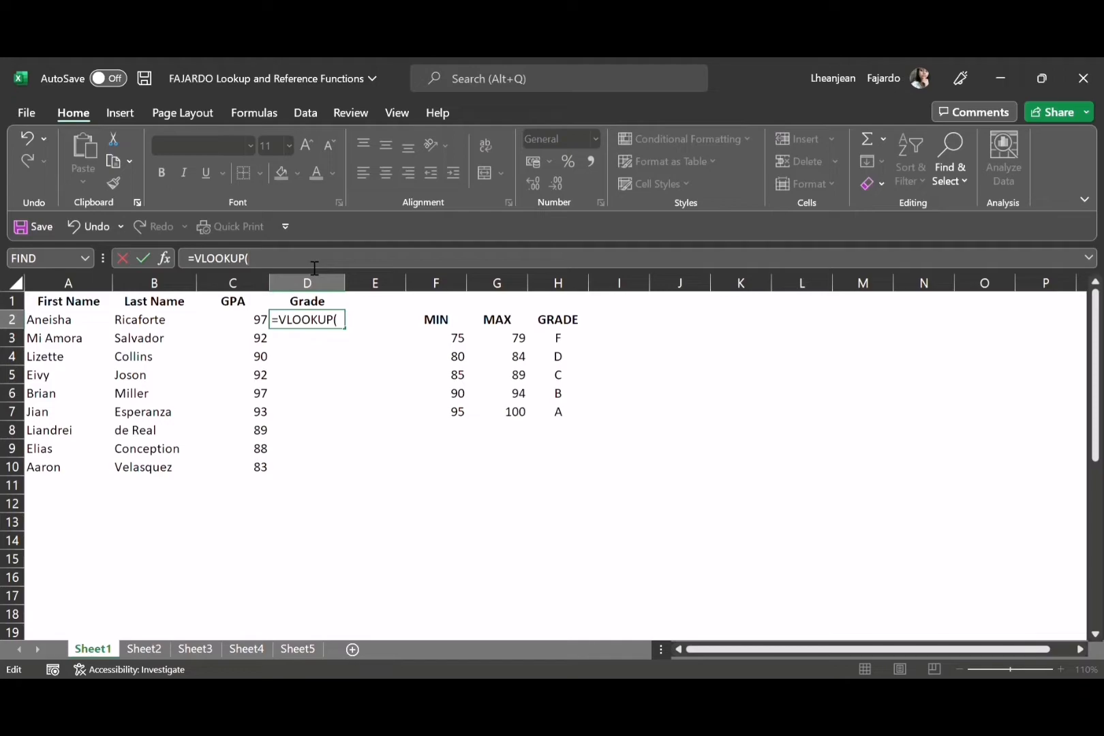
click(246, 328)
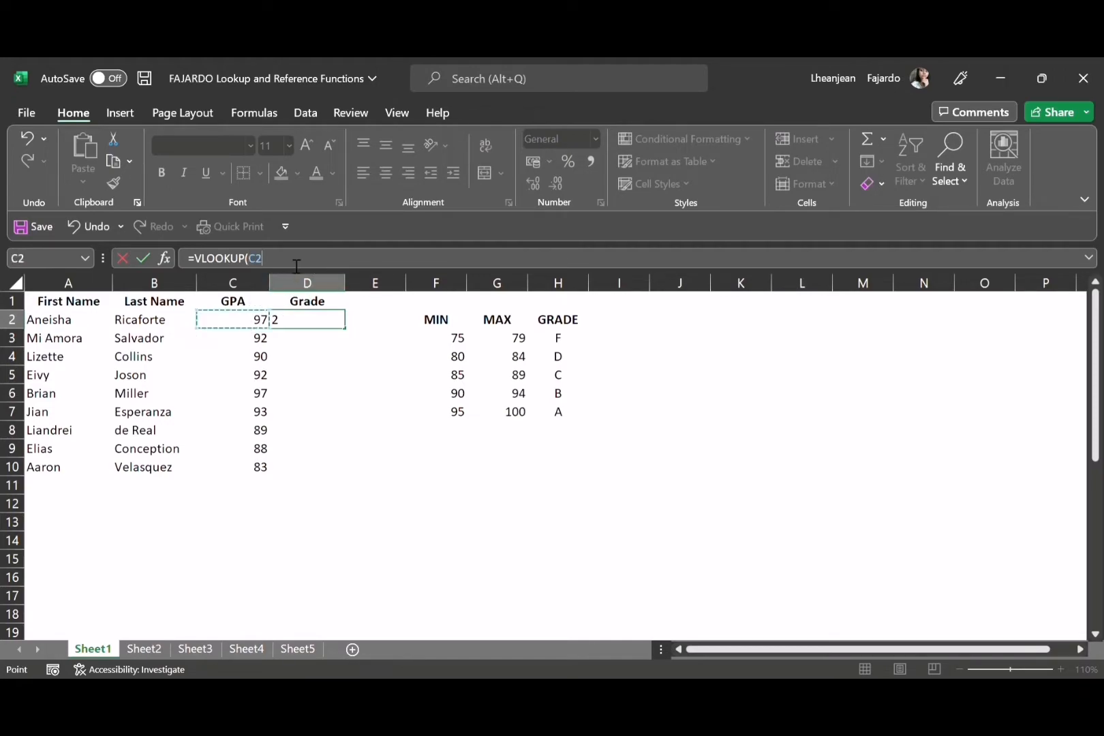
text(,)
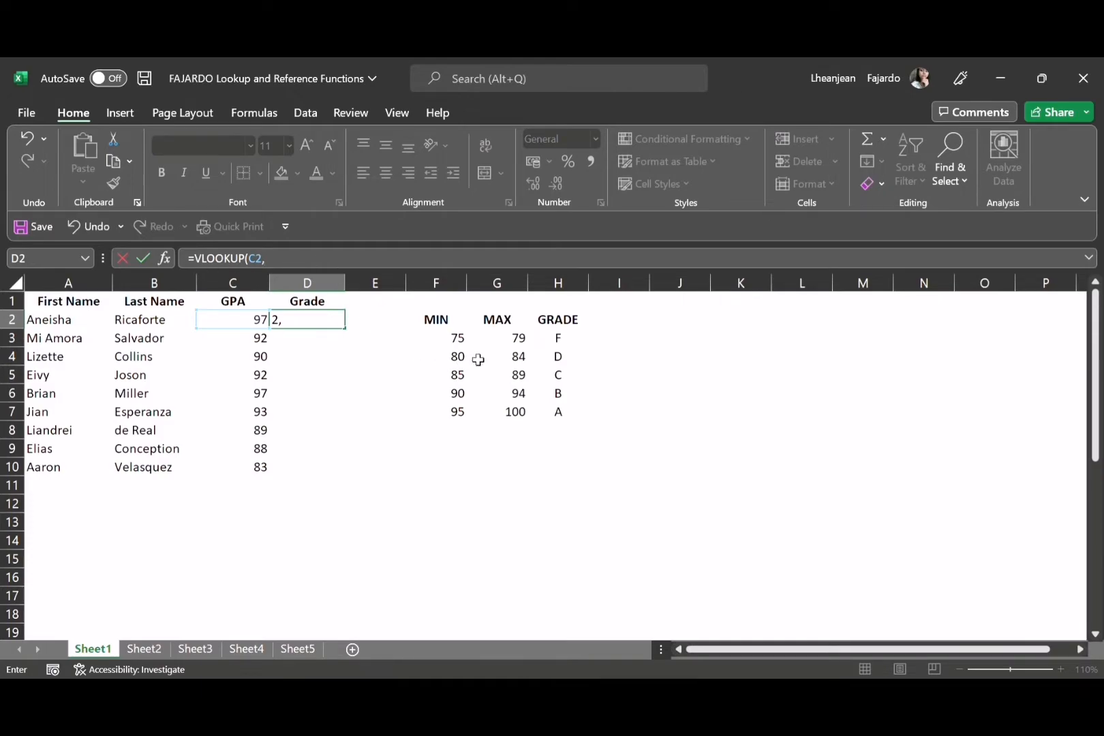
Add the grade reference table to the VLOOKUP formula as the absolute range $F$3:$H$7
click(457, 342)
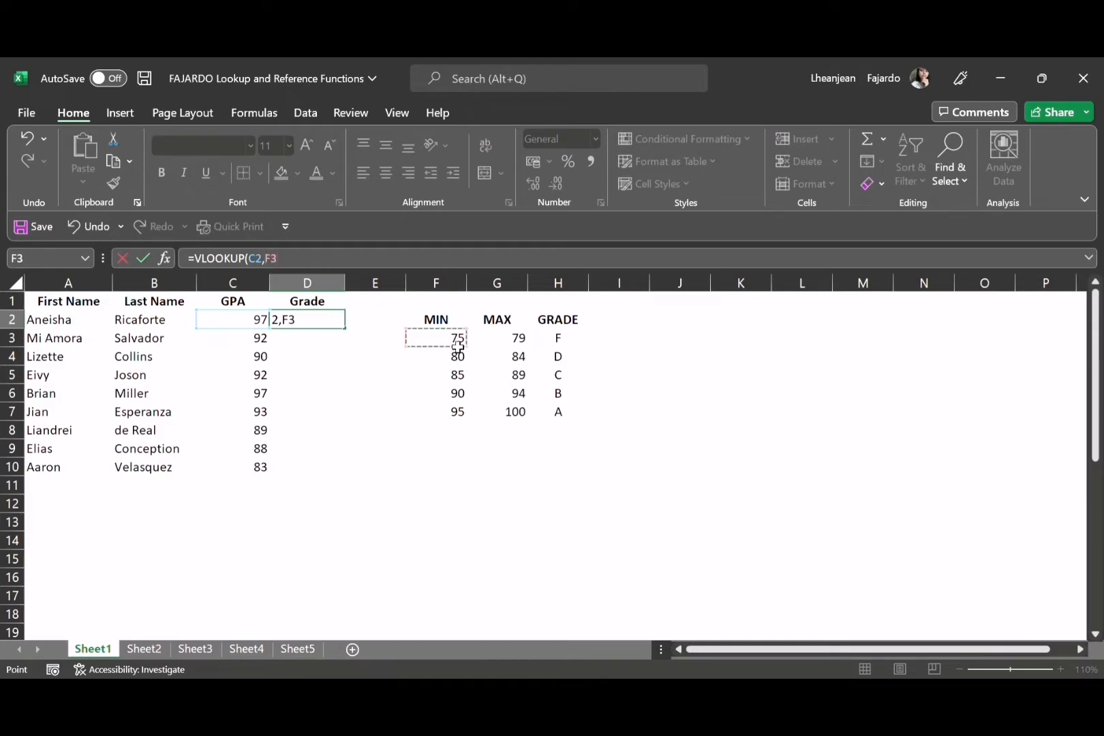
click(276, 264)
text($)
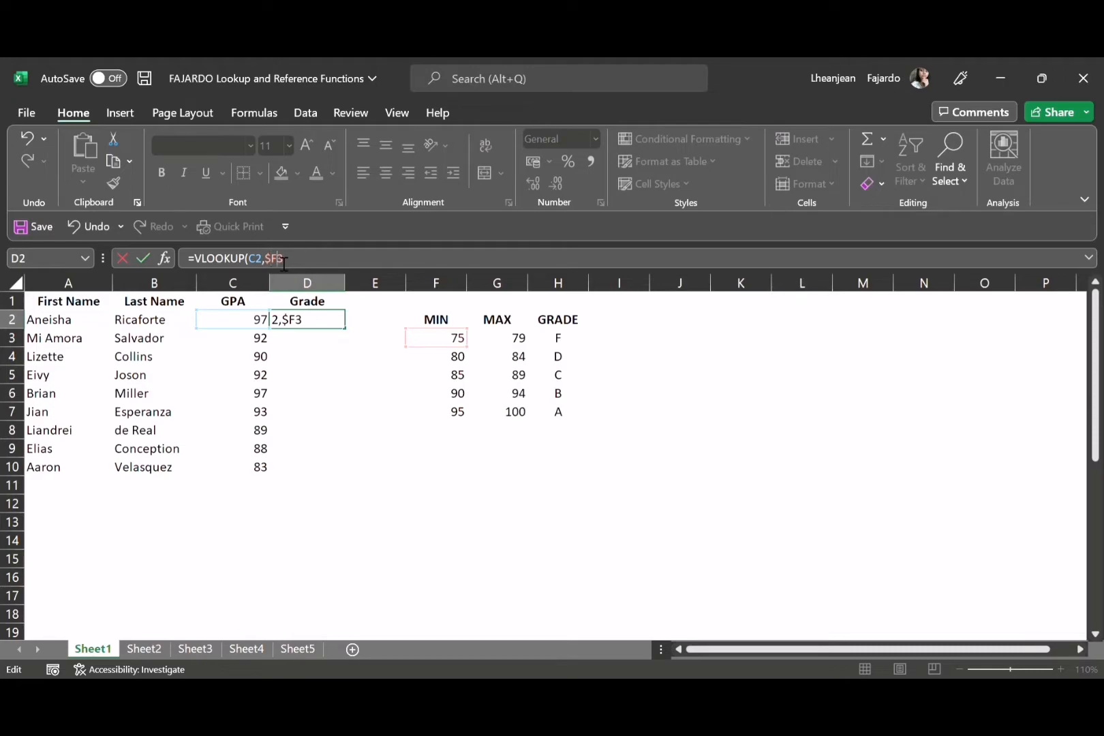
click(279, 262)
text($3:)
text($3:$)
text(H)
text(3)
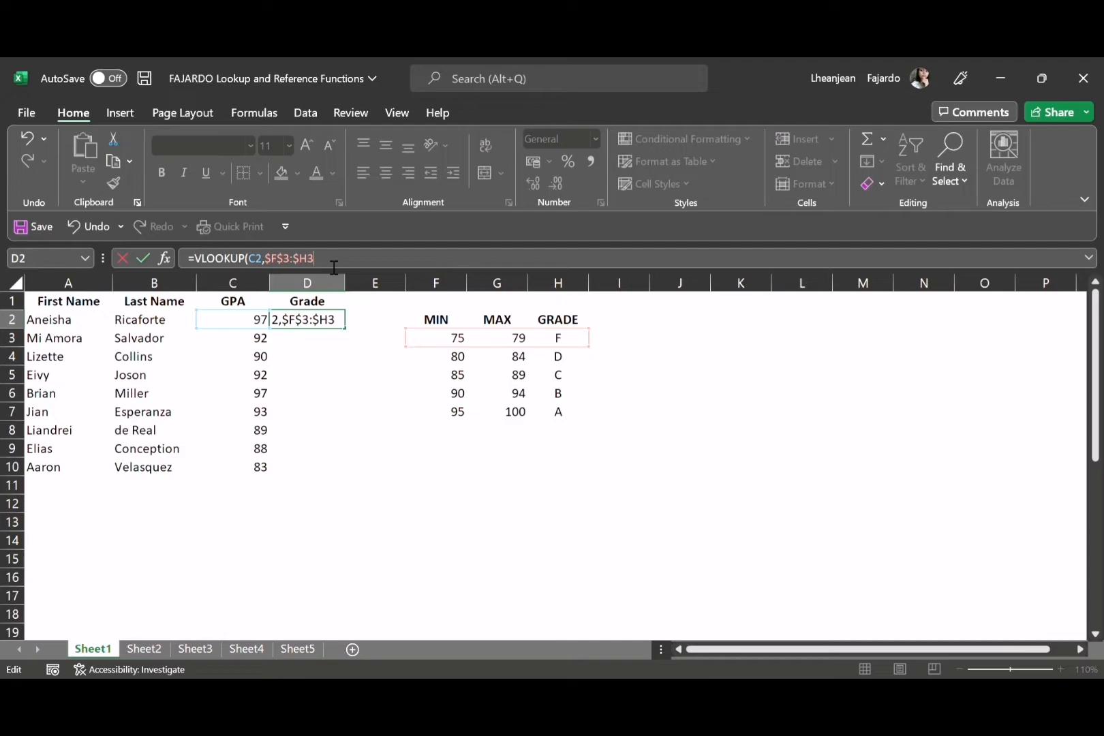
key(BackSpace)
text(4)
key(BackSpace)
text($7)
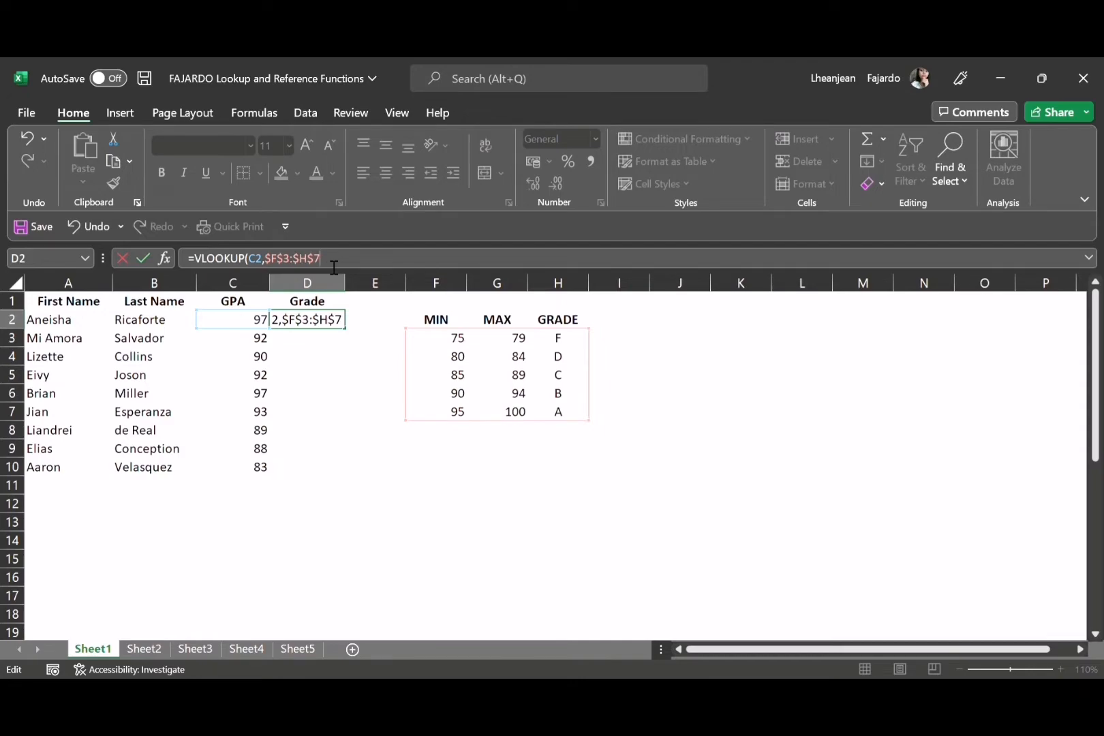
text(,)
text(3)
Complete the VLOOKUP formula in D2 with column index 3 and approximate match TRUE
text(RUE)
text())
key(Return)
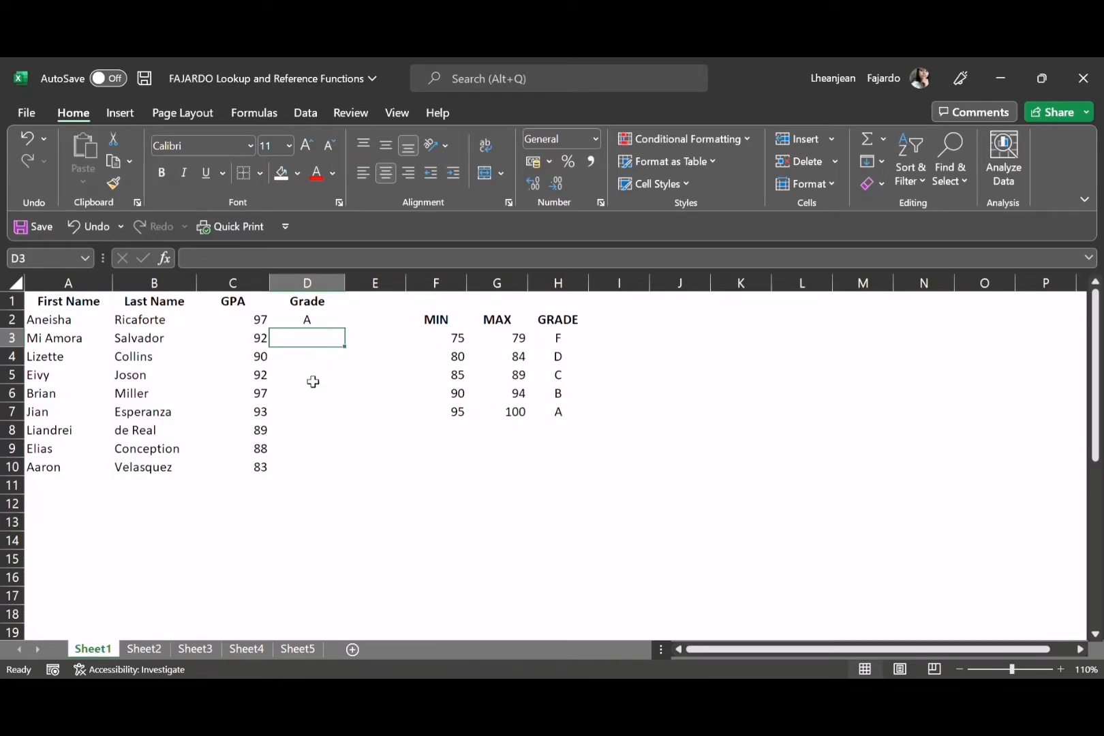
Copy the VLOOKUP formula from D2 to the rest of the Grade column, down to D10
click(338, 325)
key(ctrl+c)
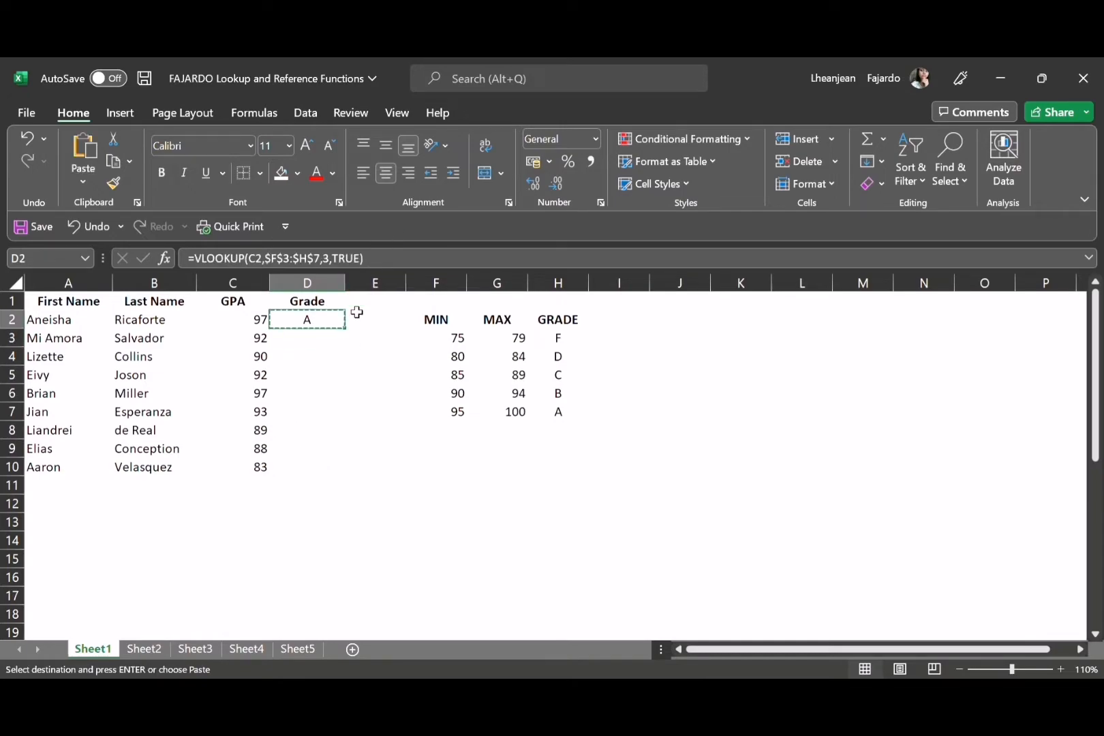
drag(335, 325, 343, 465)
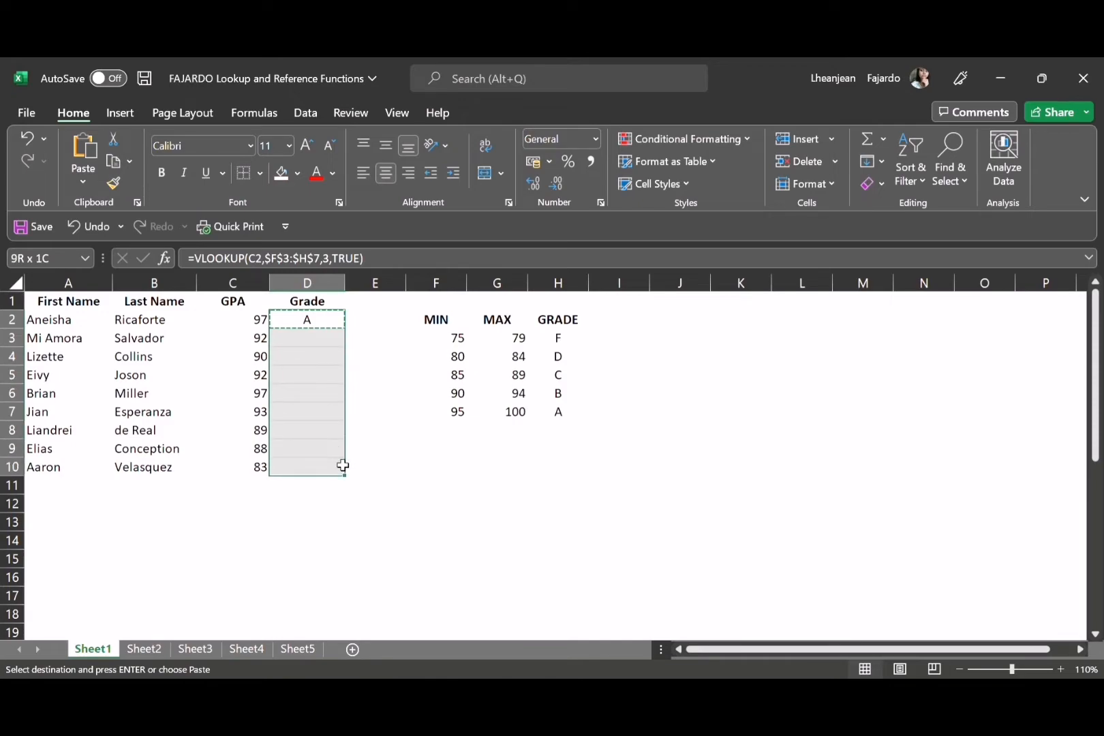
key(Return)
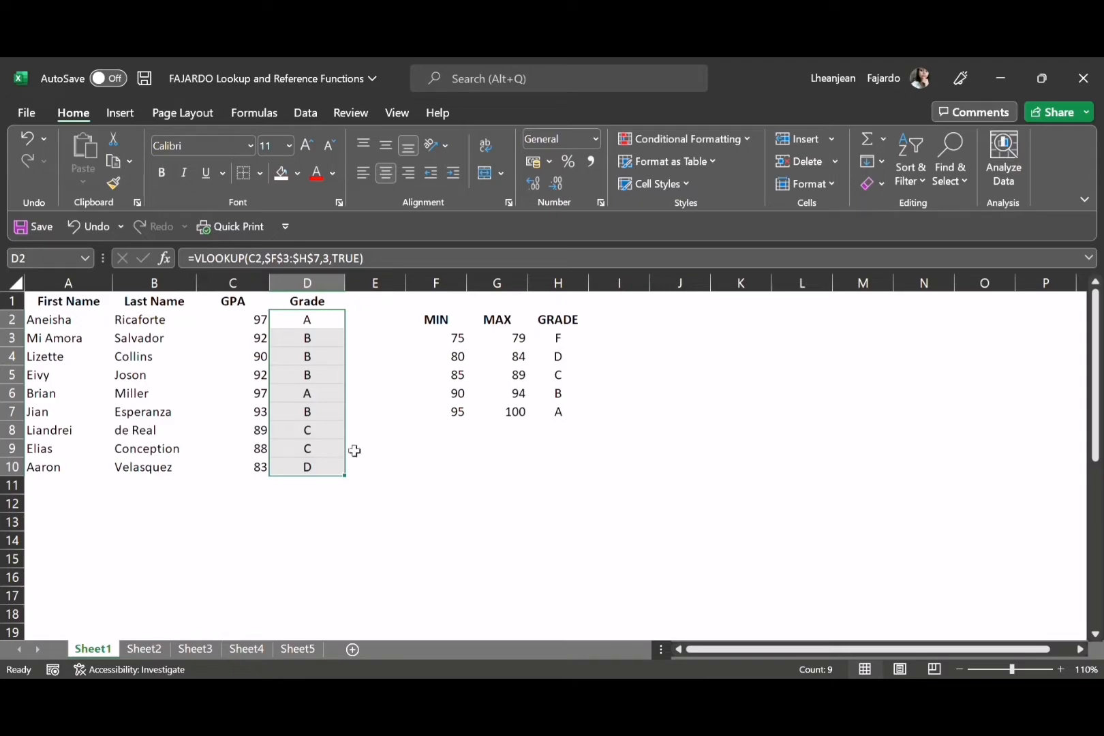
click(264, 322)
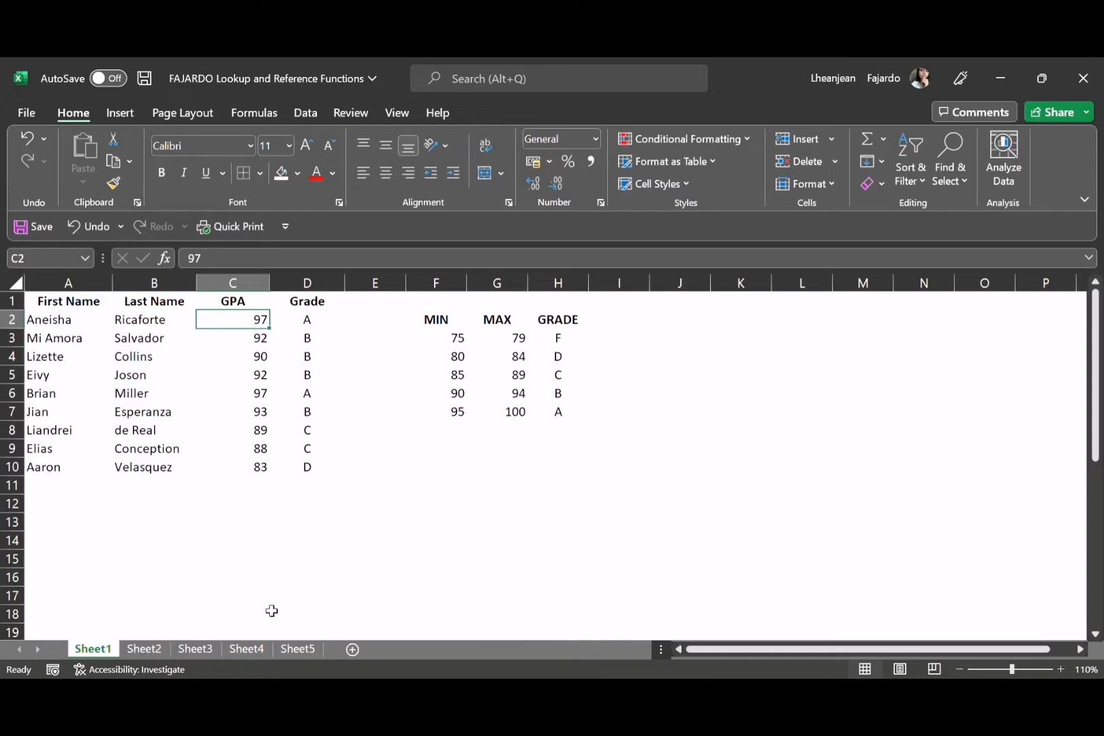
Switch to Sheet2 and clear the existing entry in cell B2 under Results
click(135, 649)
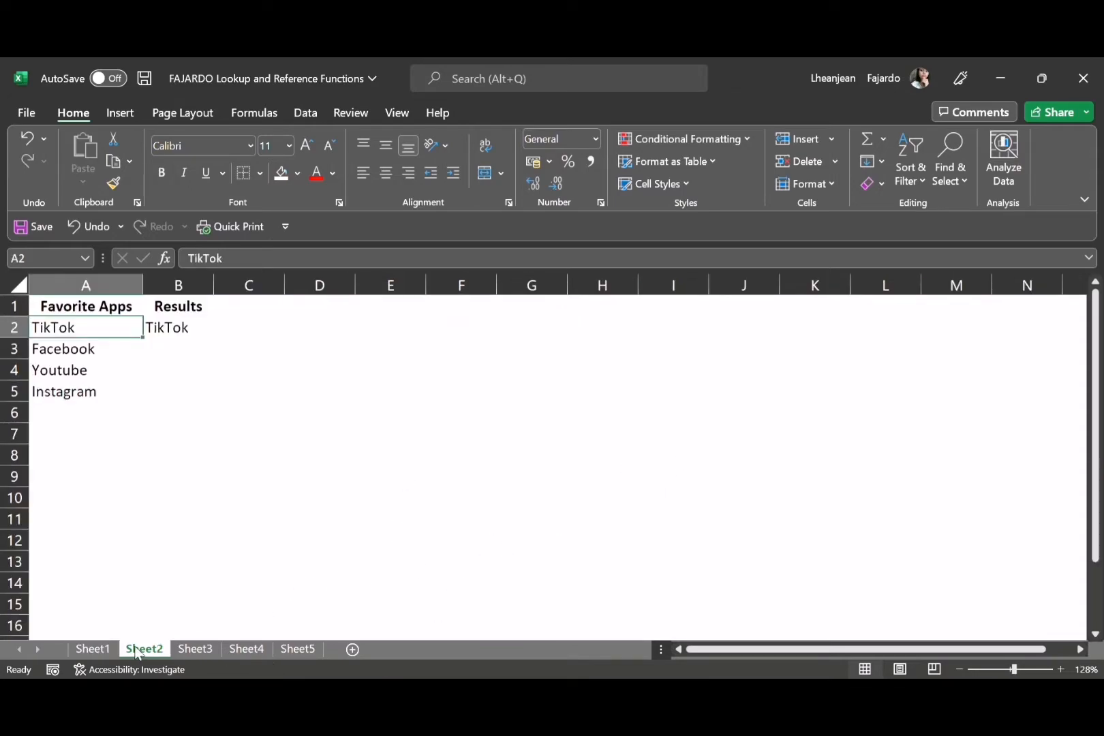
click(160, 327)
key(BackSpace)
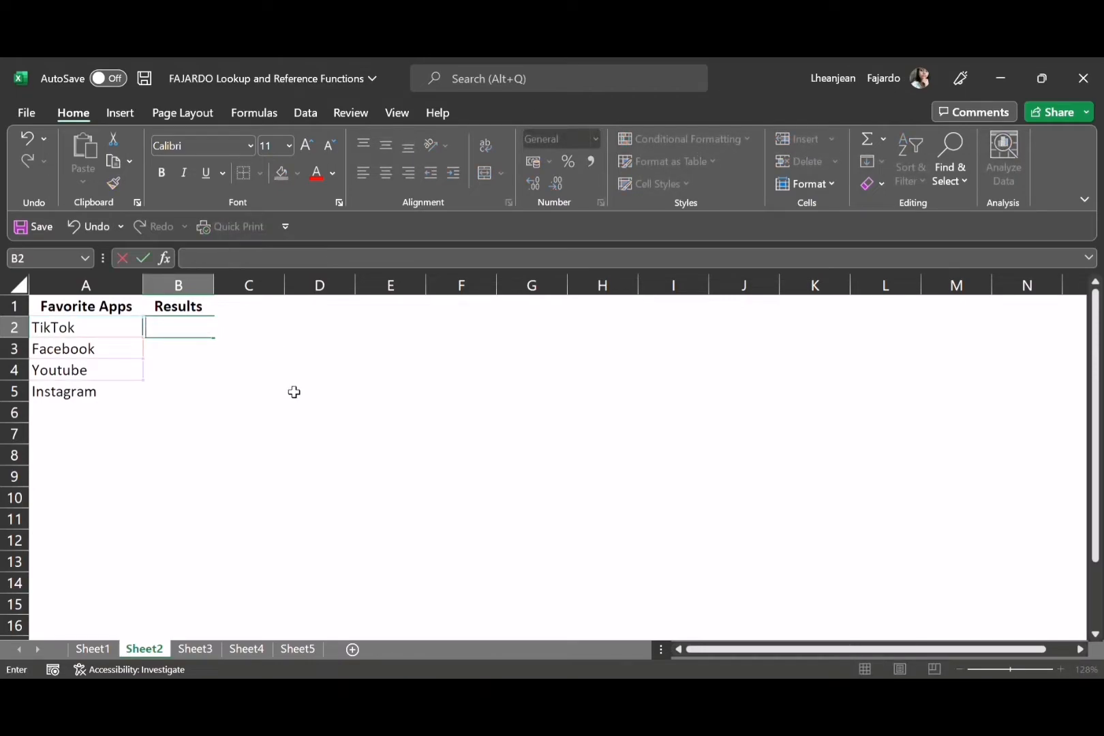
click(277, 373)
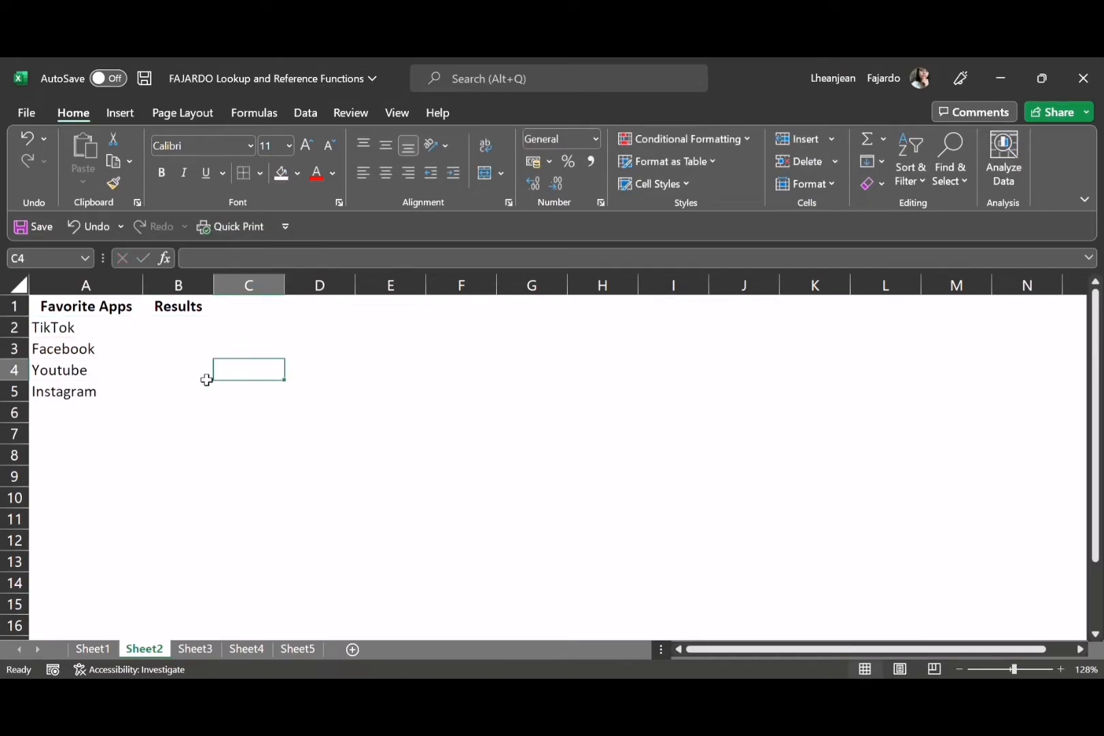
scroll(205, 382, down, 2)
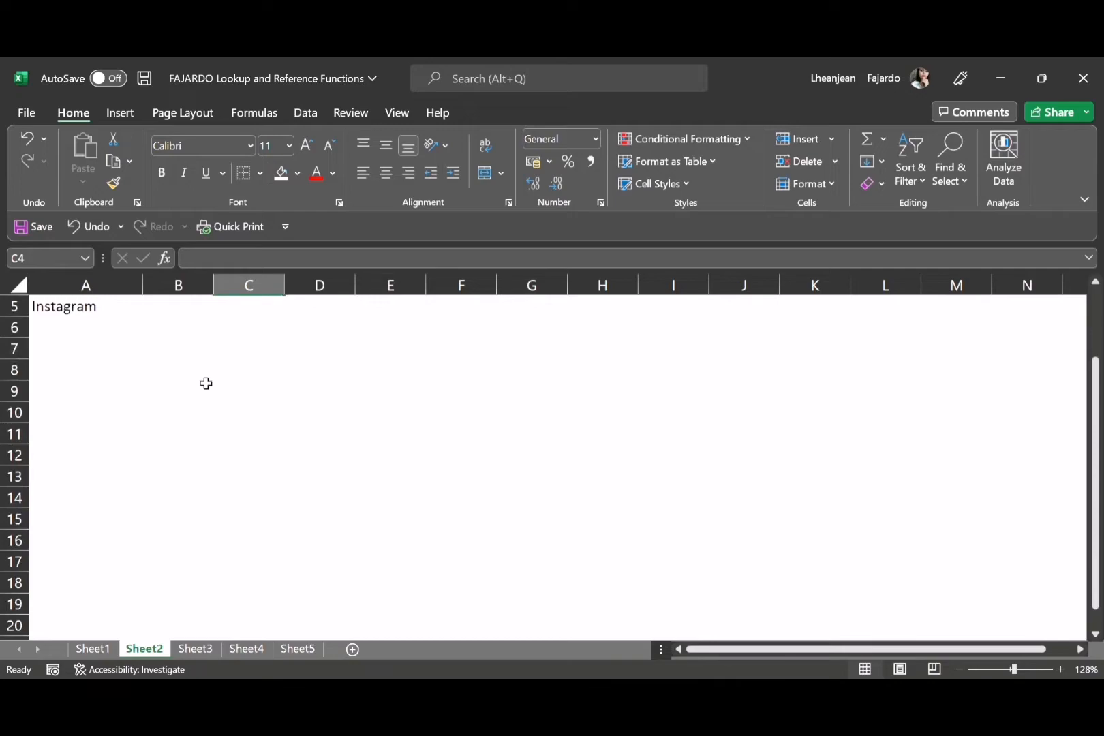
scroll(201, 379, up, 2)
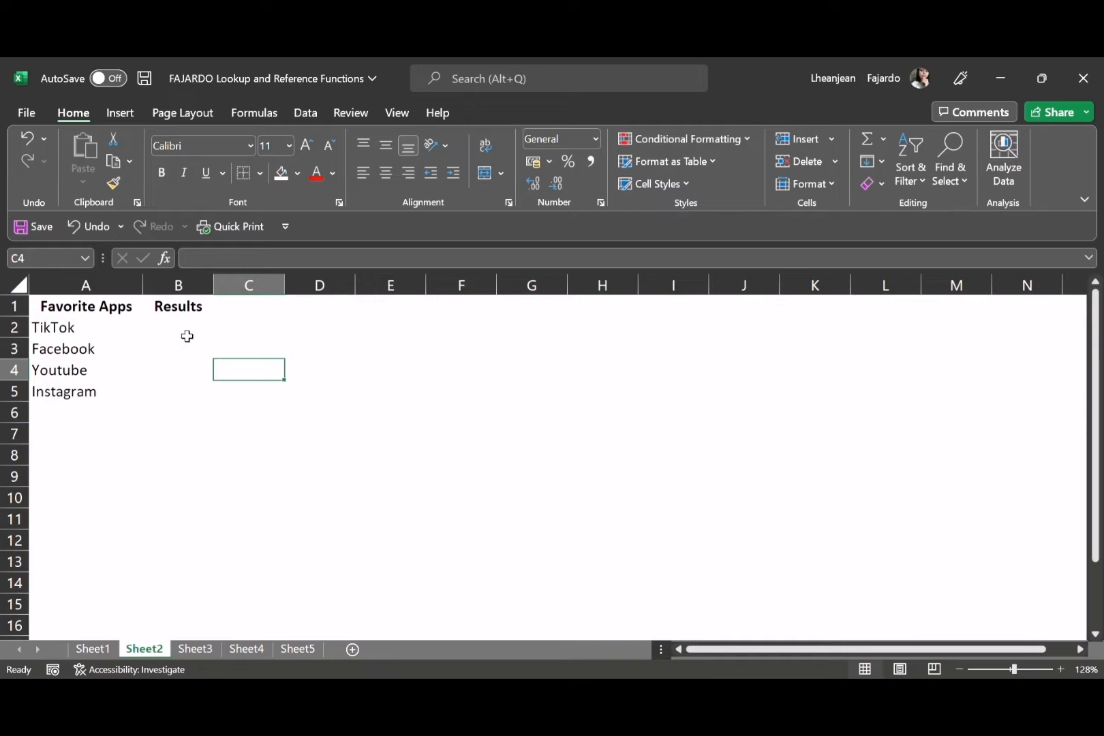
Begin a CHOOSE formula in B2 for the Favorite Apps list, using index number 1
drag(116, 308, 130, 393)
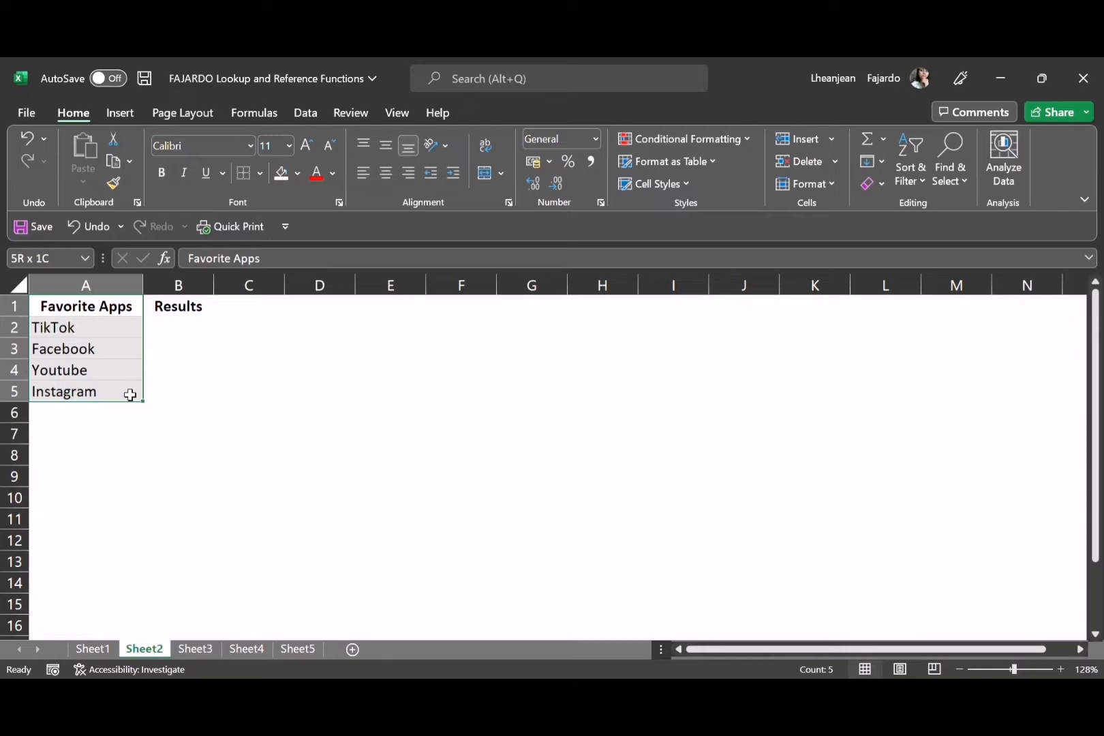
click(180, 328)
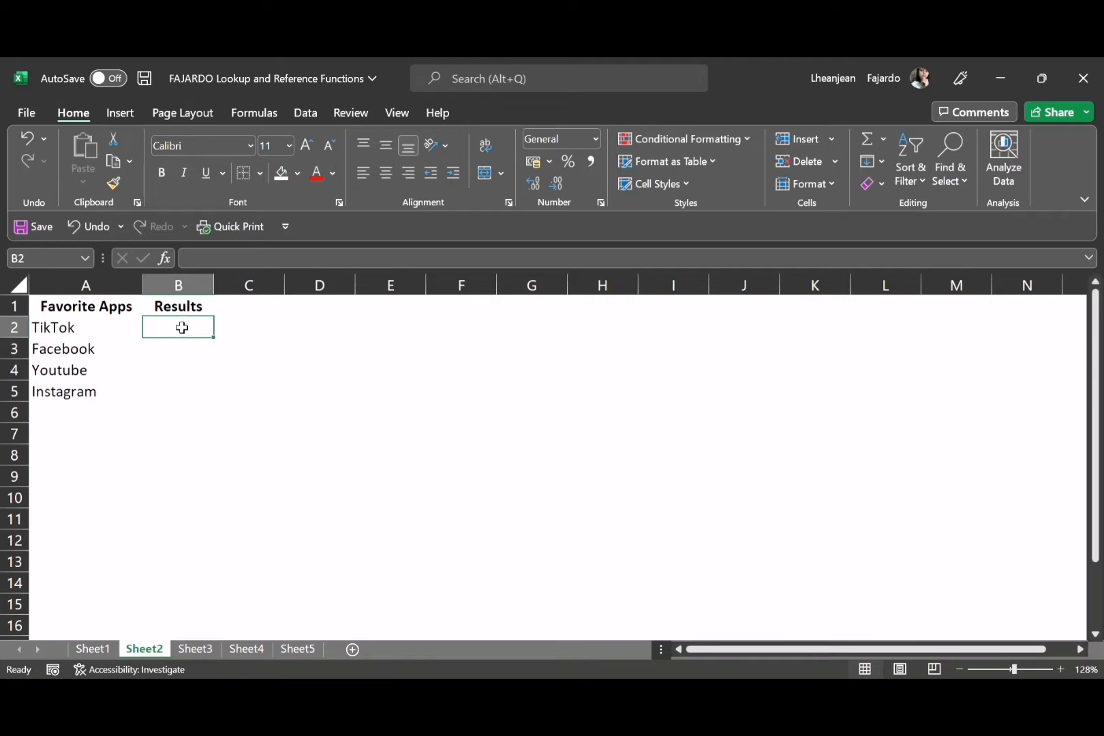
text(=)
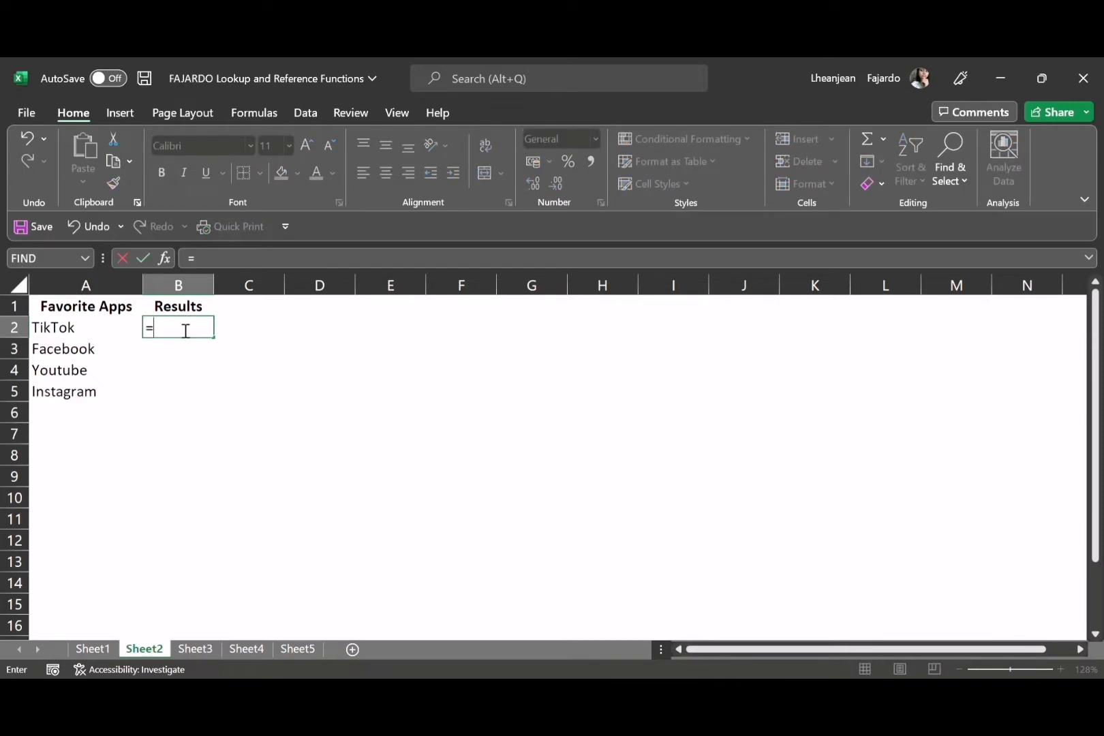
text(CHOOSE)
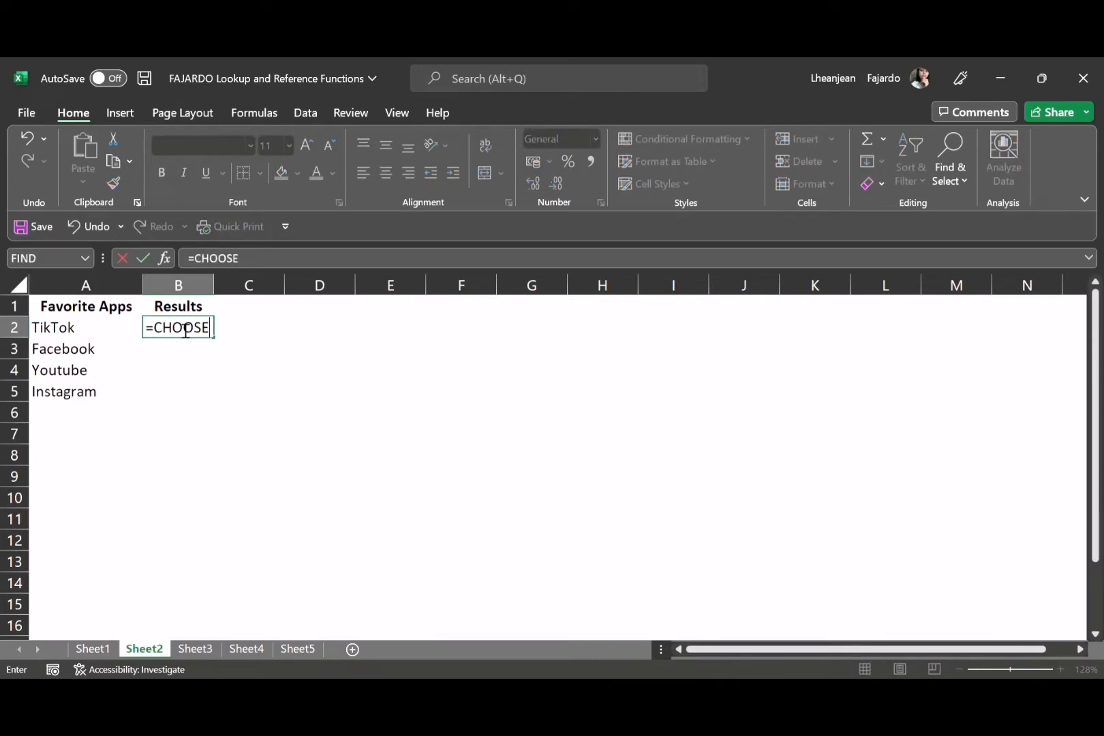
text(()
text(1,)
Complete the CHOOSE formula in B2 with A2, A3, A4 and A5 as its values
text(A2)
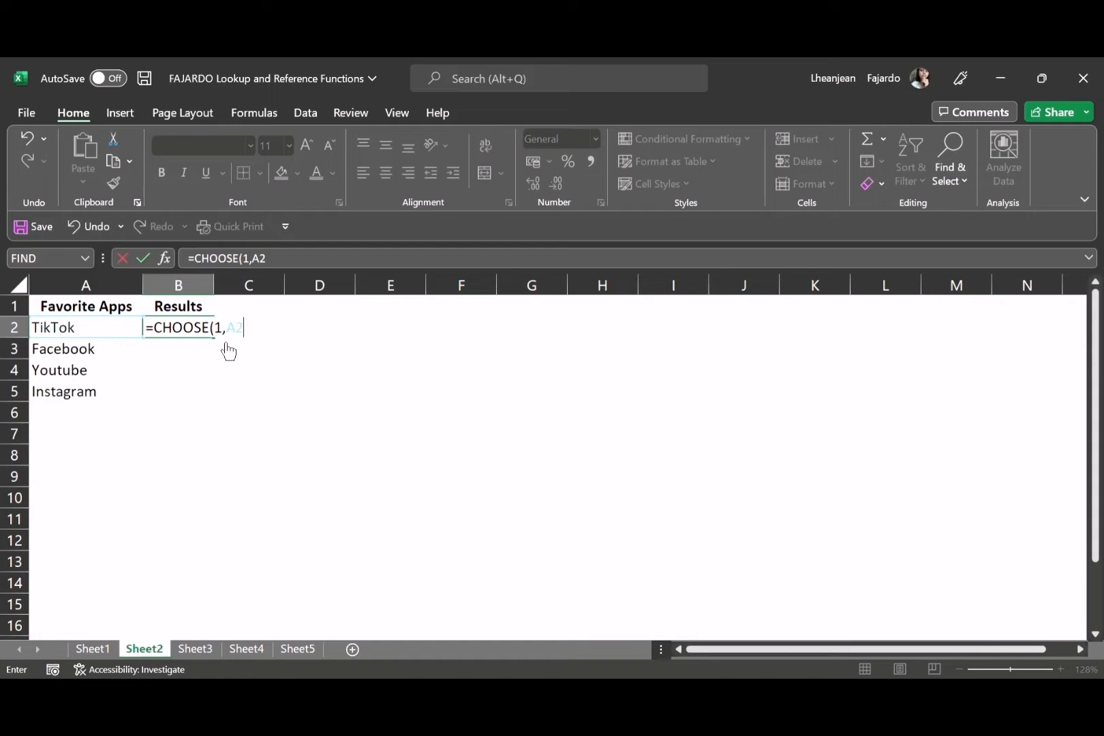
text(,A3,A4)
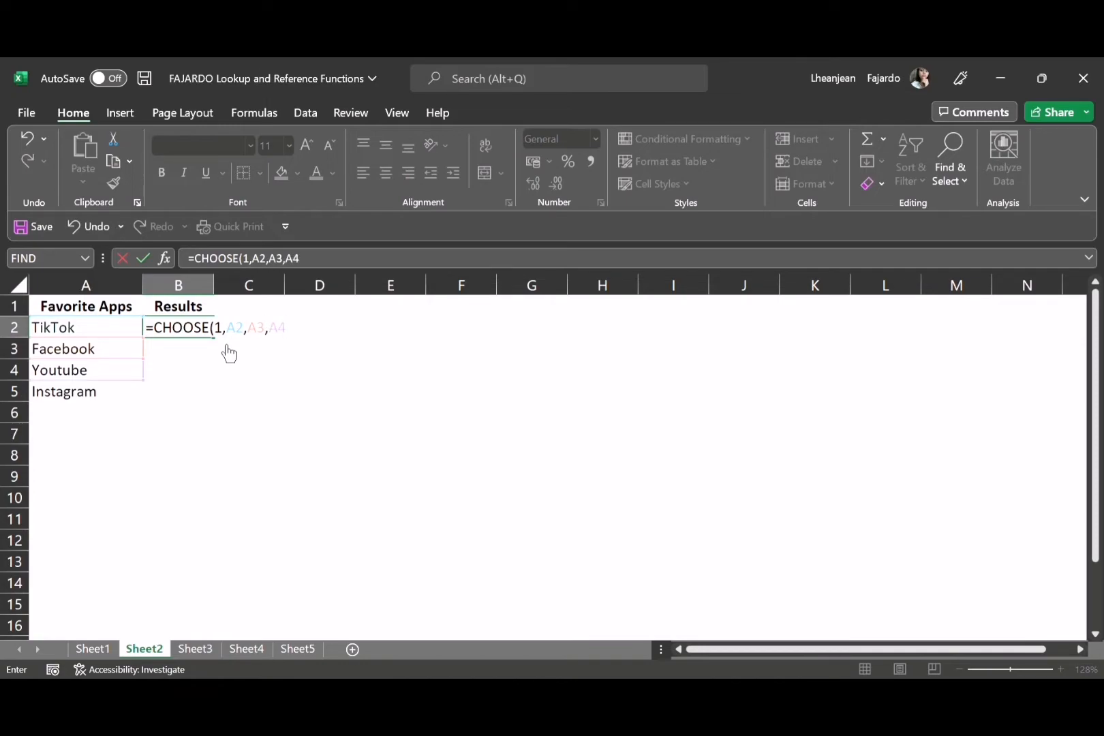
text(,A5)
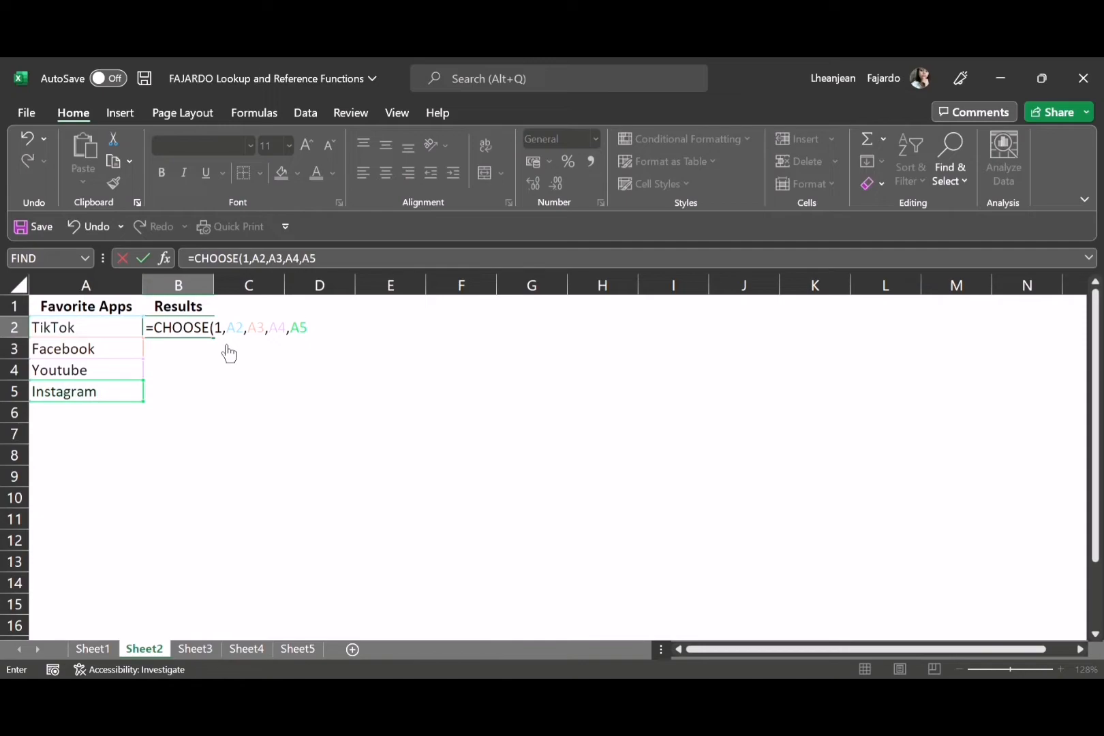
text())
key(Return)
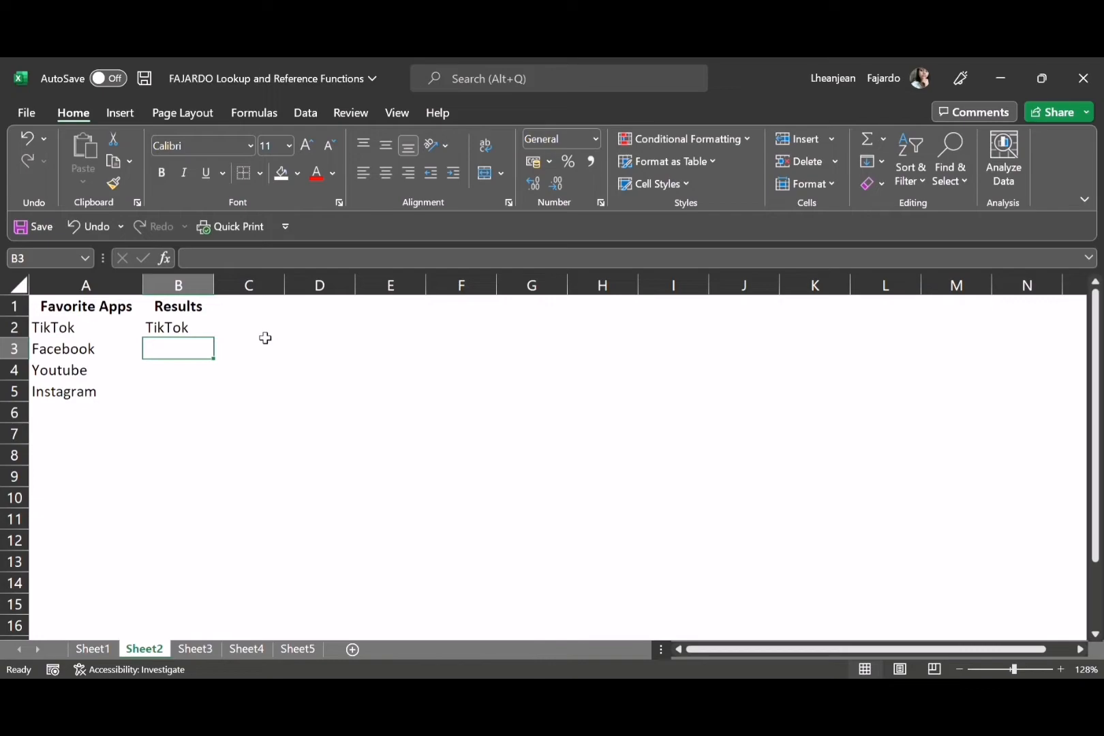
click(174, 334)
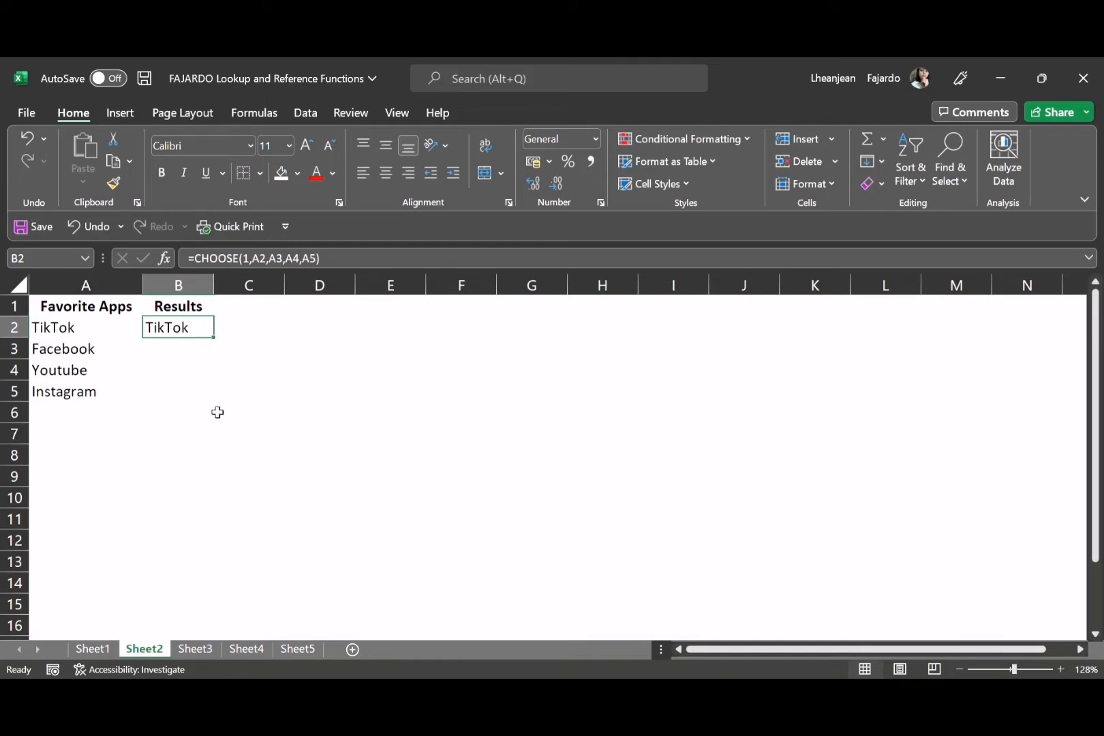
Switch to Sheet3 and begin an HLOOKUP formula in B2 under Product, with A2 as the lookup value
click(200, 647)
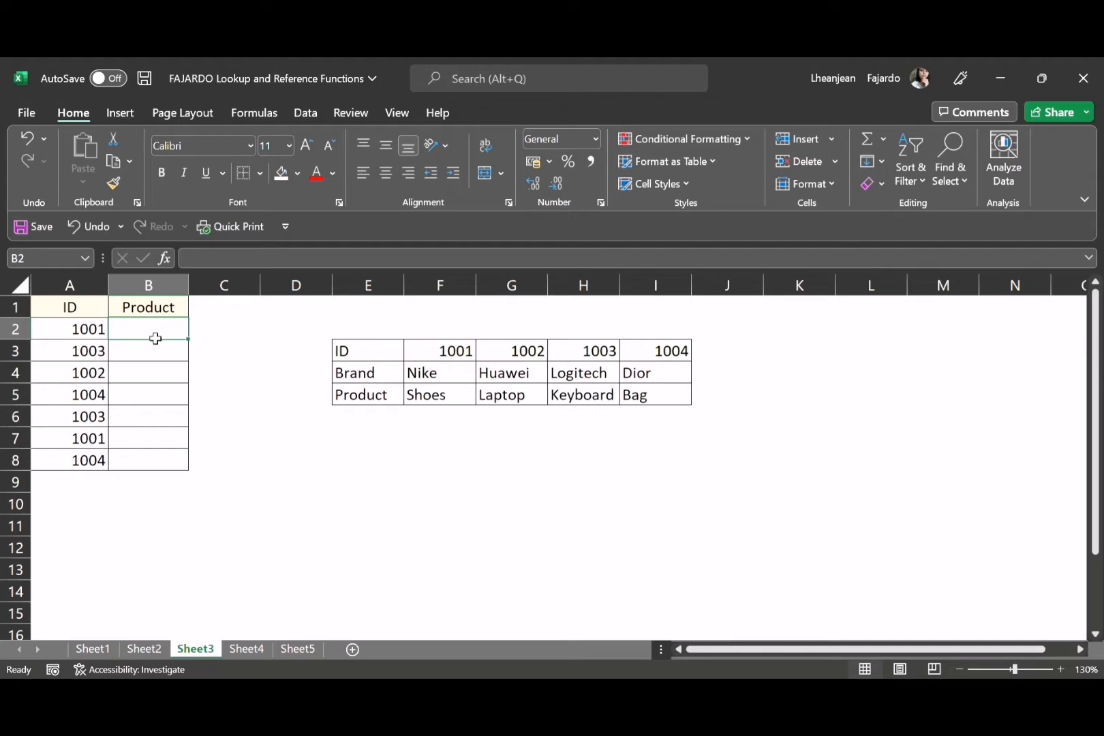
text(=)
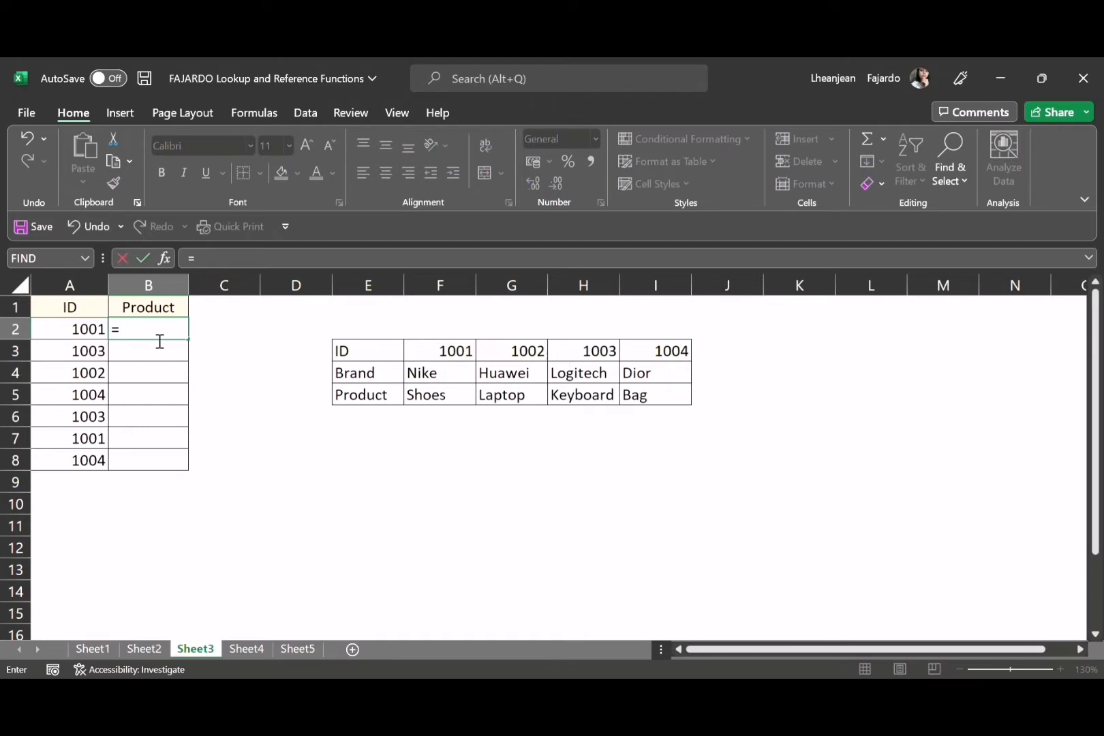
text(HLOOKUP)
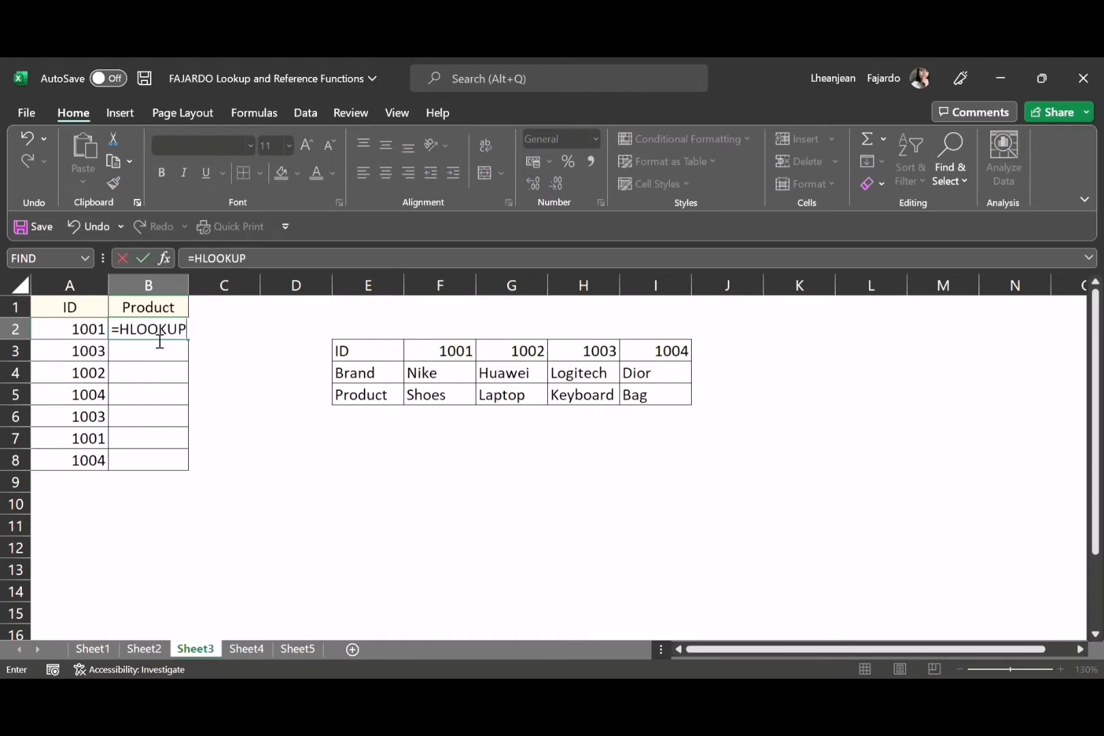
text(()
key(Left)
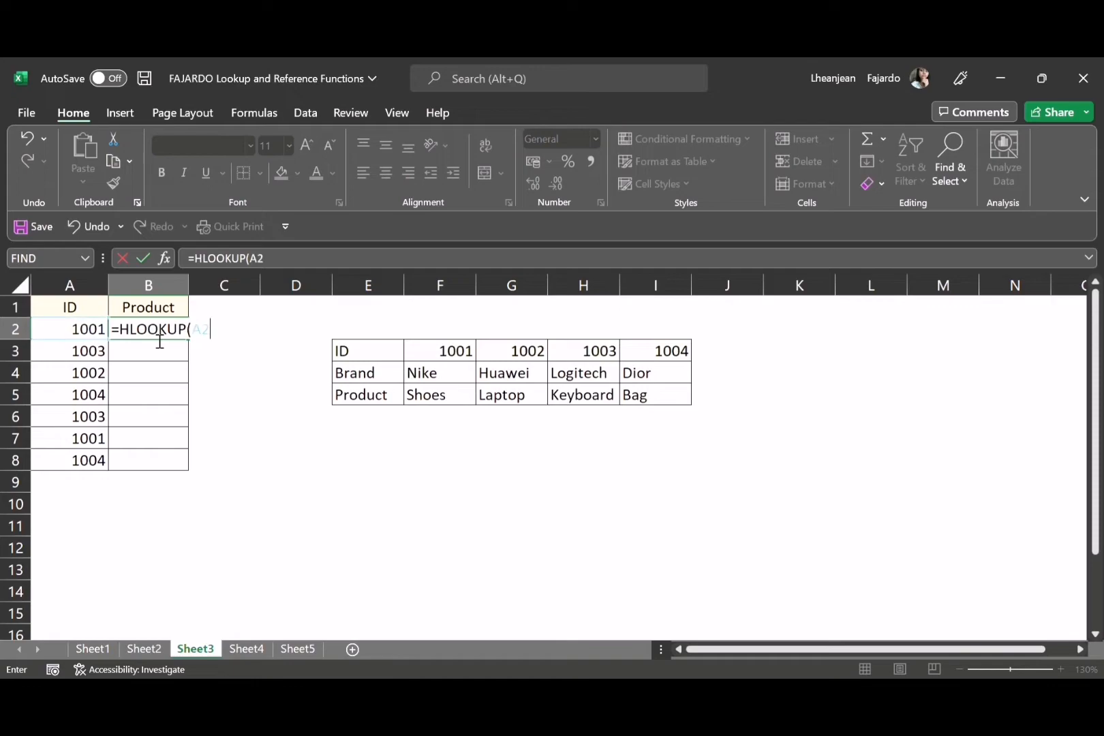
Add the absolute range $E$3:$I$5 as the table array of the HLOOKUP formula
text(,)
text($E$3:)
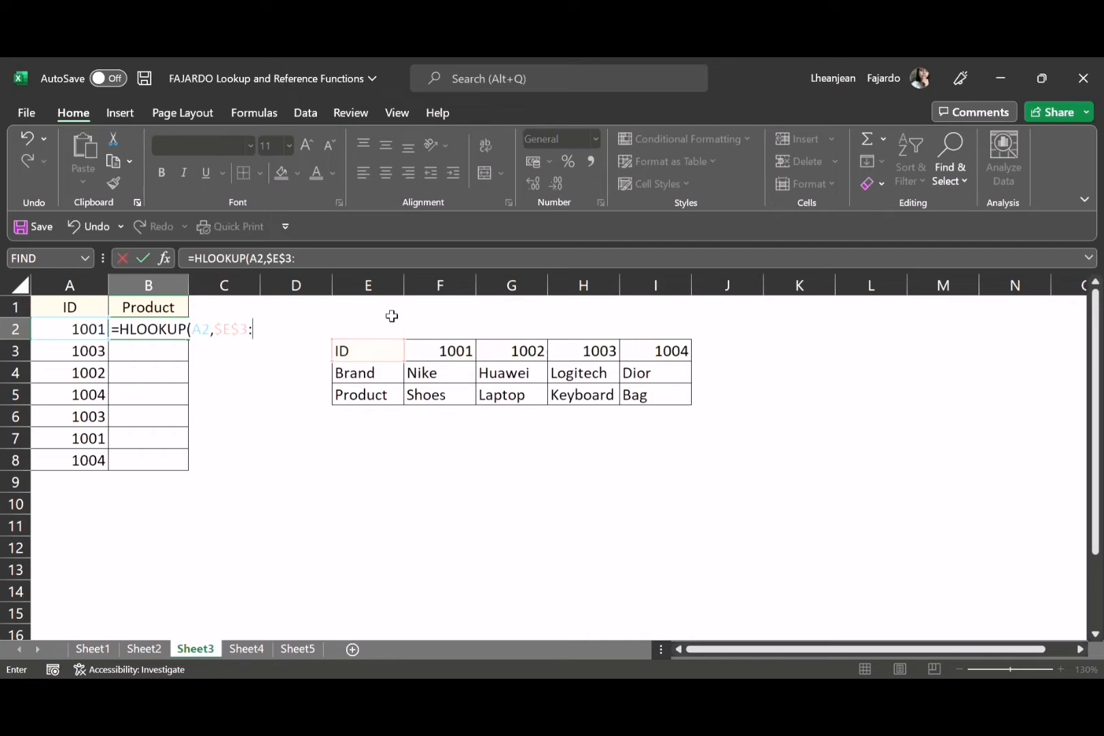
text(4)
key(BackSpace)
text($I$5)
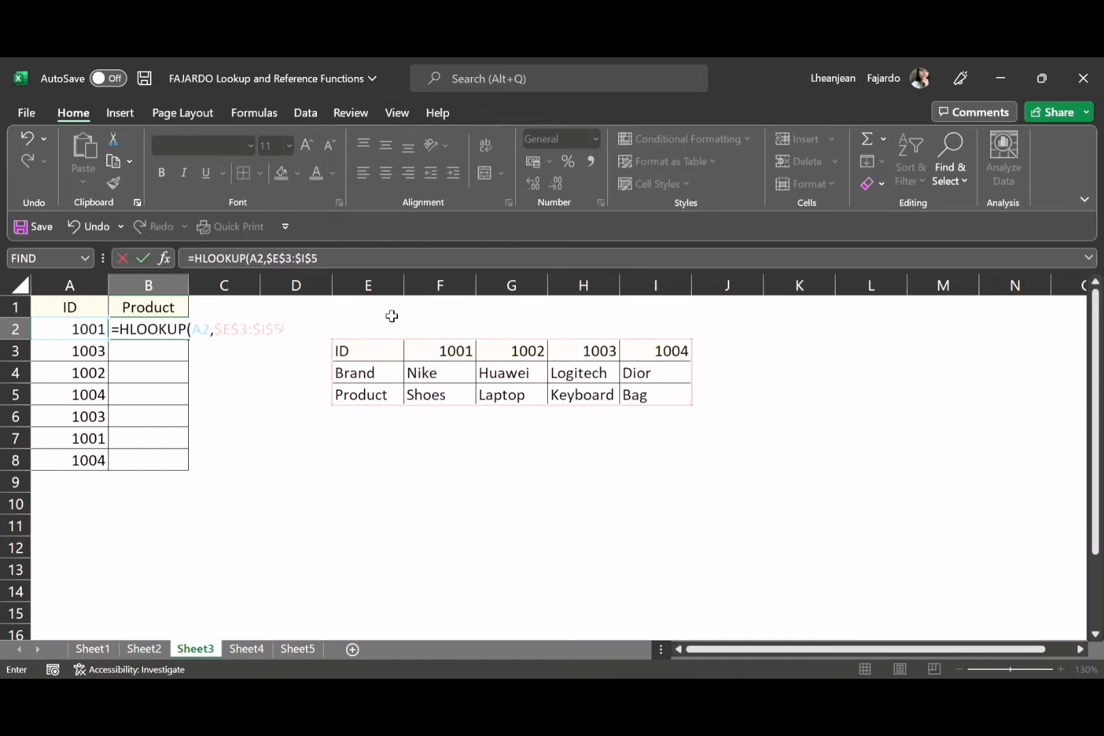
text(,3,FALSE))
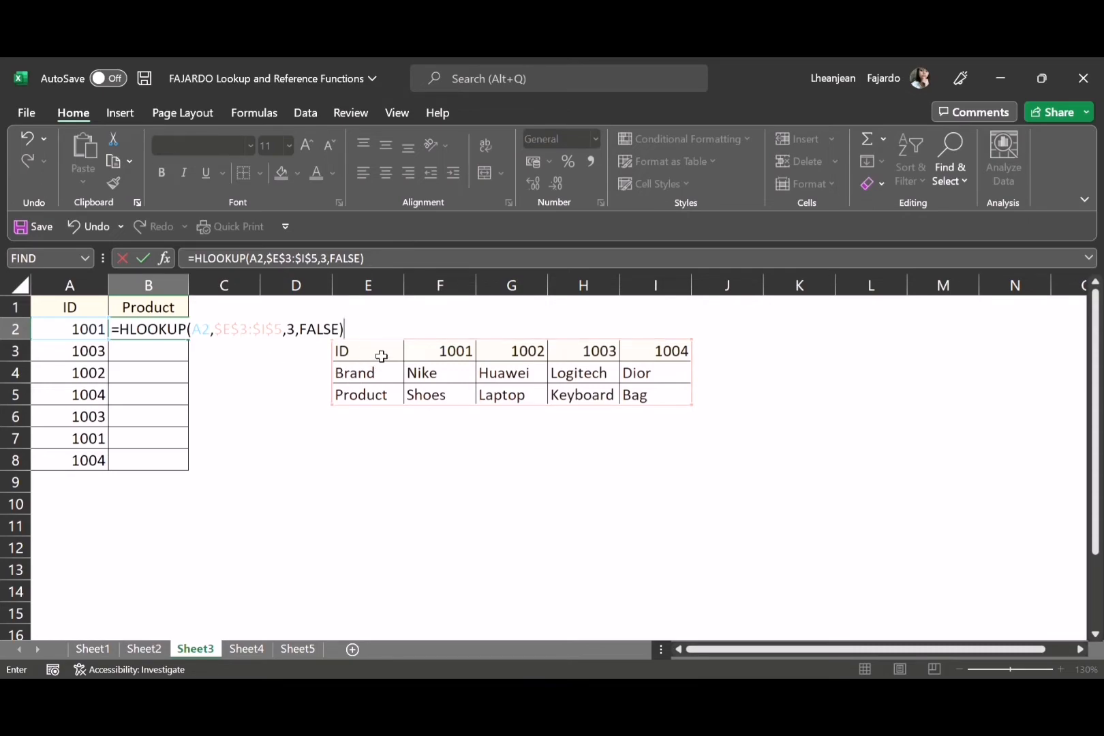
Complete the HLOOKUP formula in B2 with row index 3 and FALSE for an exact match
click(45, 354)
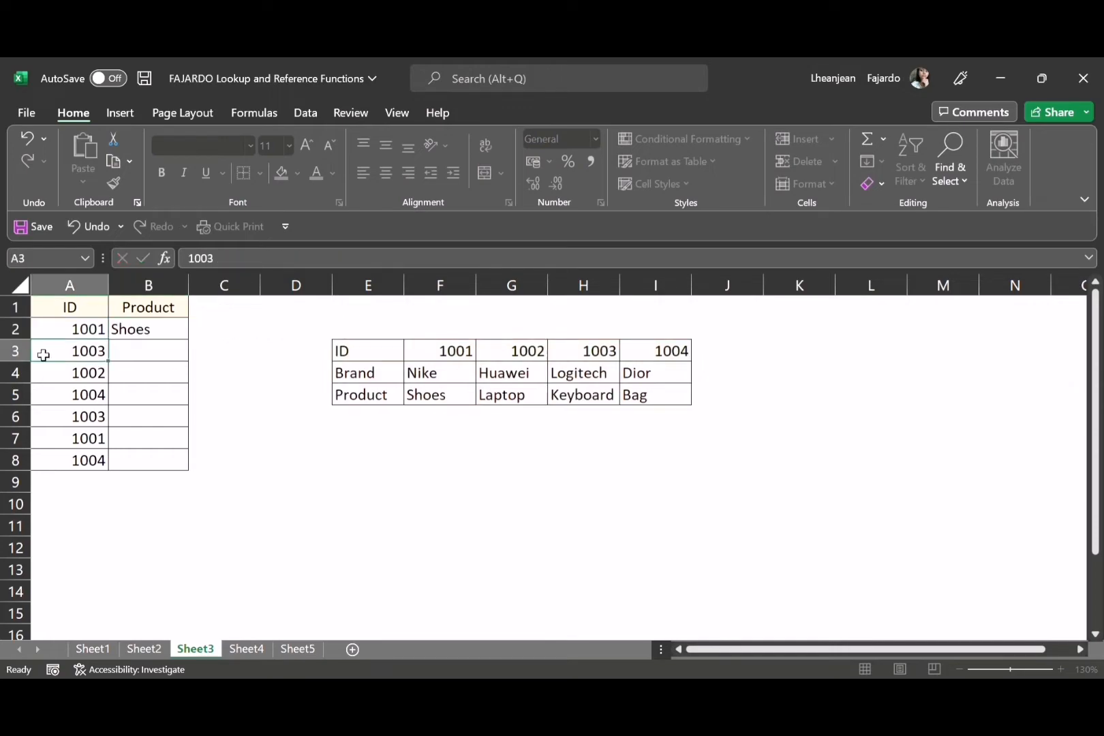
click(358, 353)
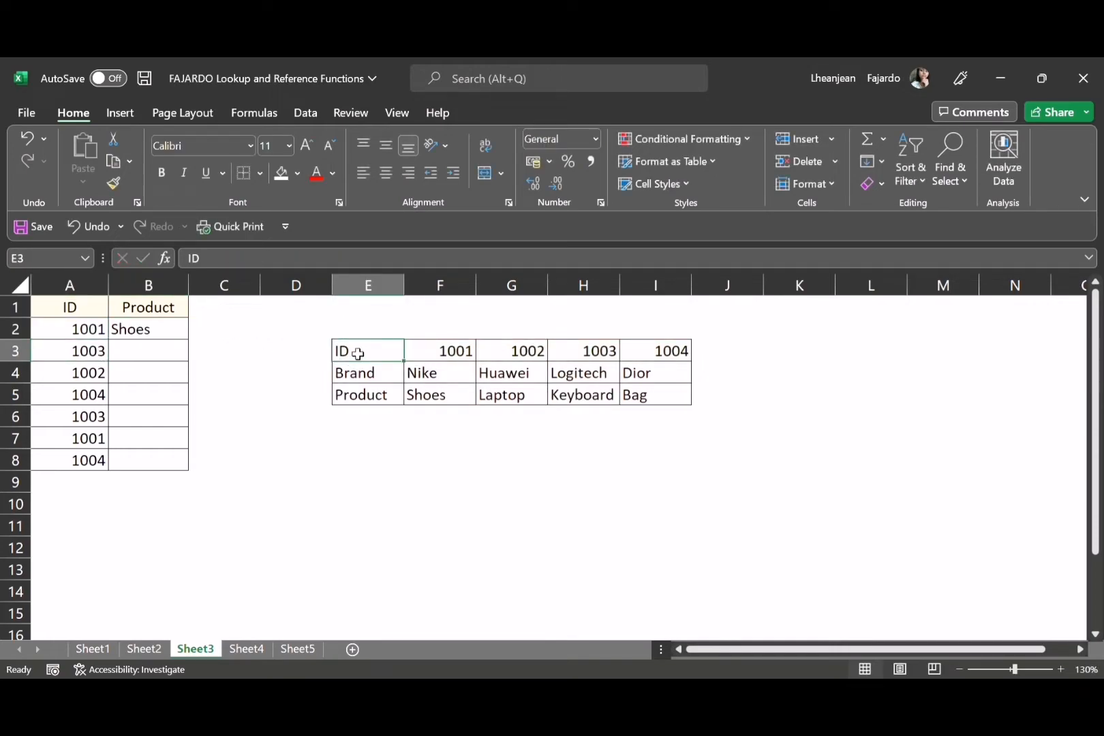
Copy the HLOOKUP formula from B2 to the rest of the Product column, down to B8
click(153, 332)
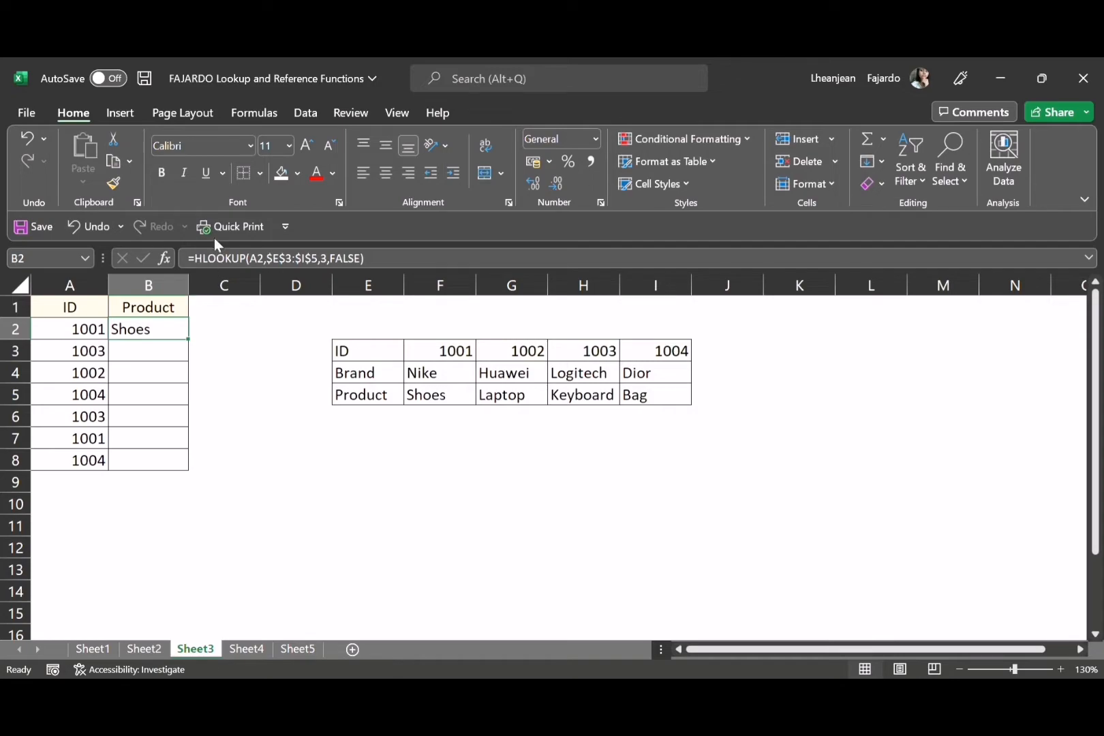
key(ctrl+c)
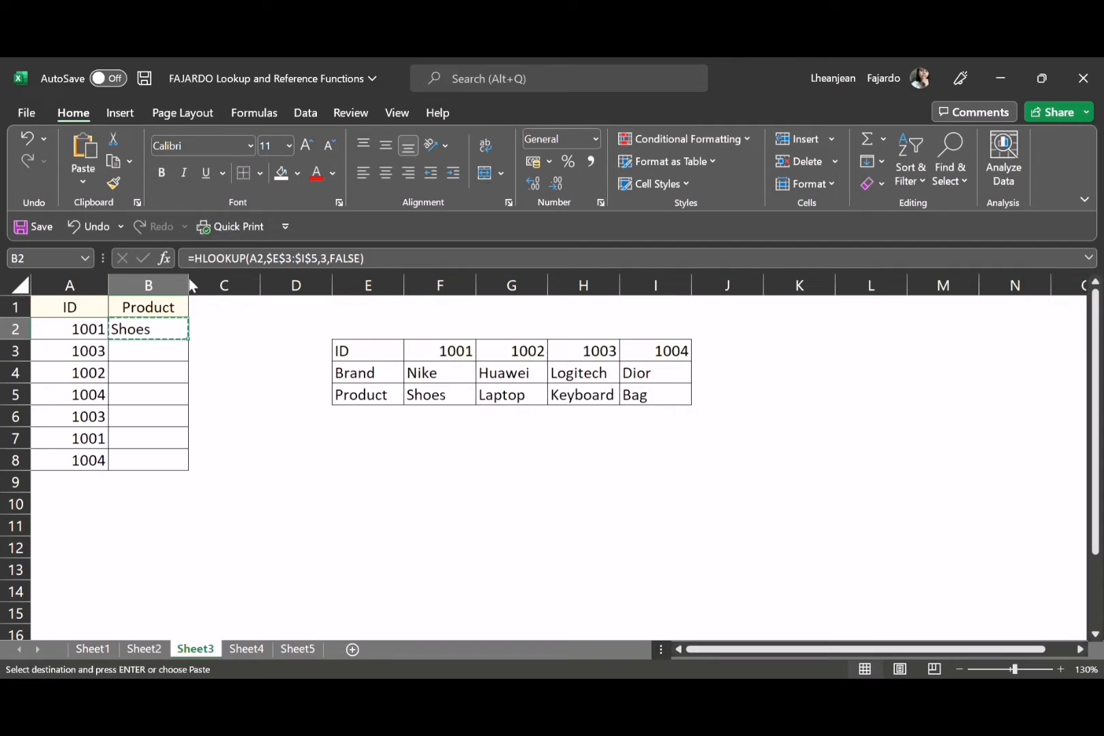
drag(165, 328, 176, 487)
drag(169, 468, 169, 468)
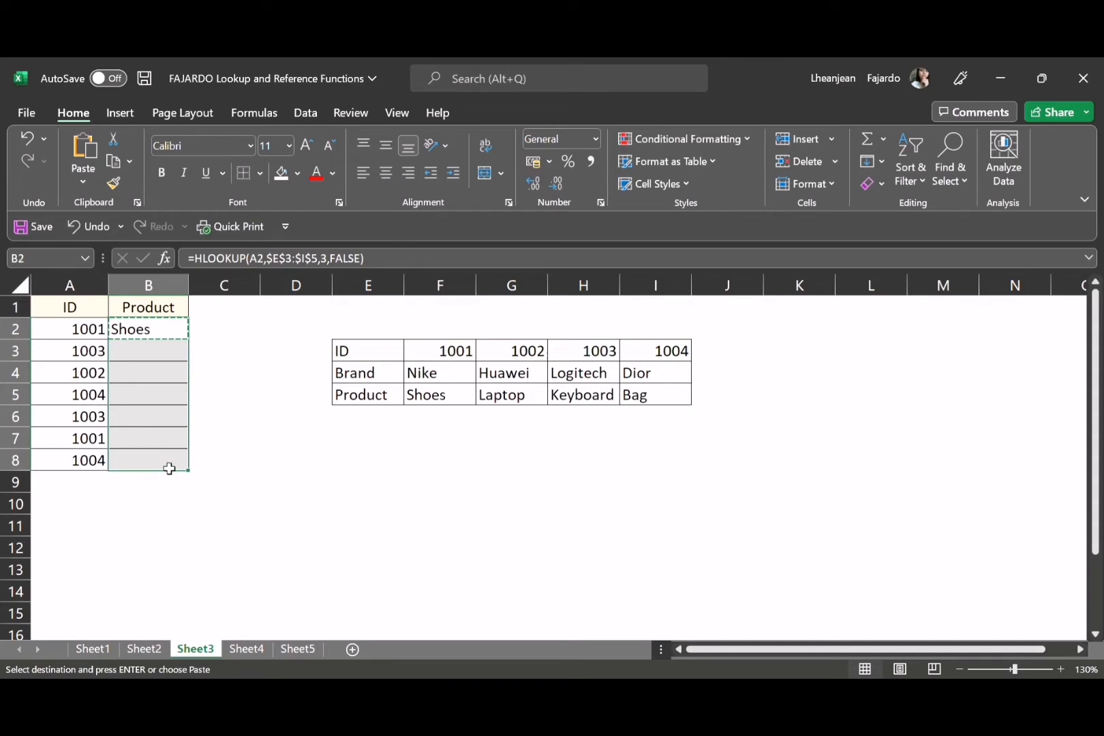
key(Return)
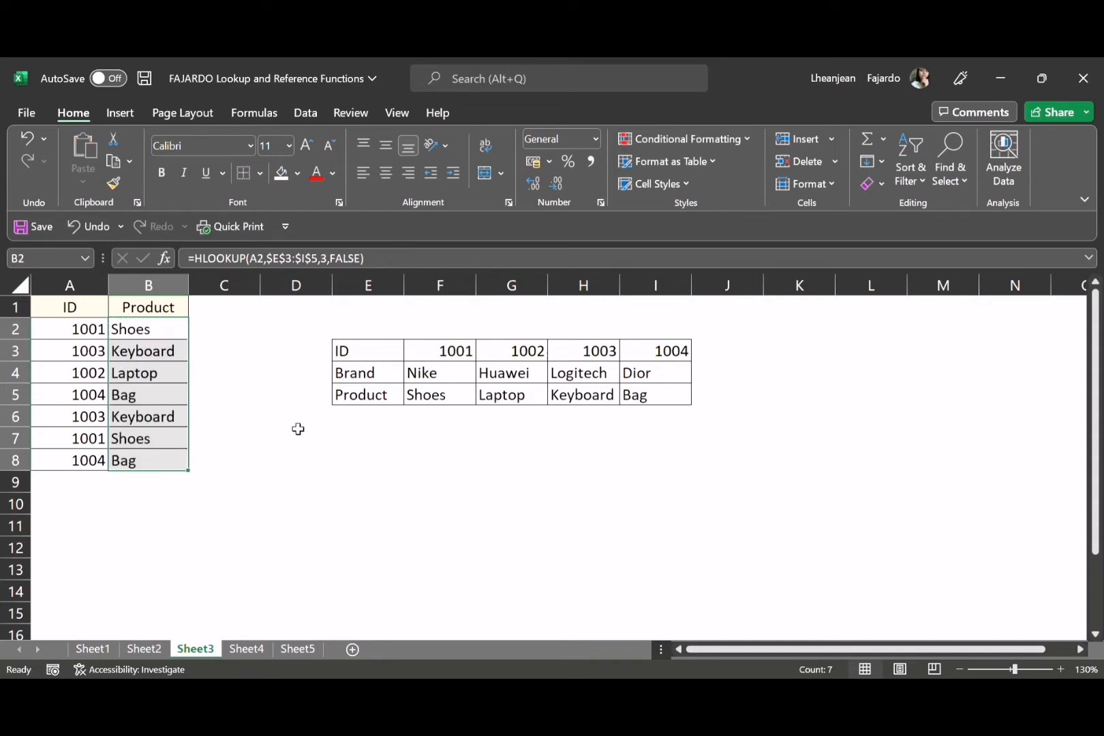
click(252, 577)
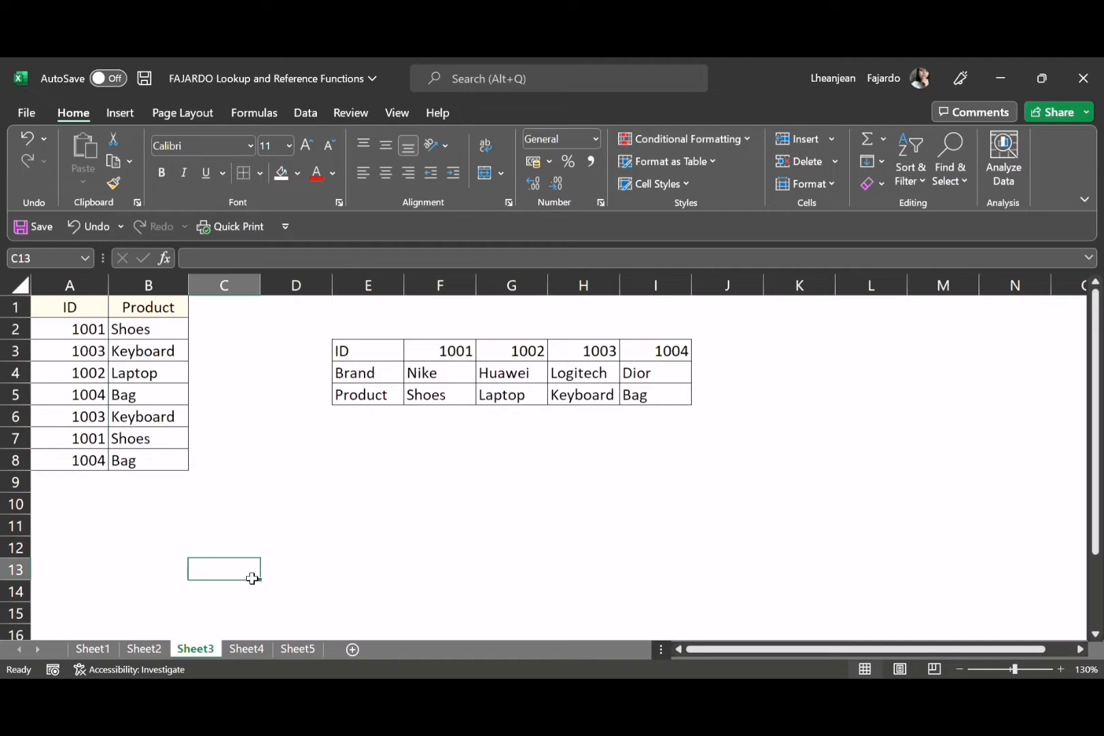
Switch to Sheet4 and begin an INDEX formula in G2 under INDEX Results, with A2:D5 as the array
click(254, 650)
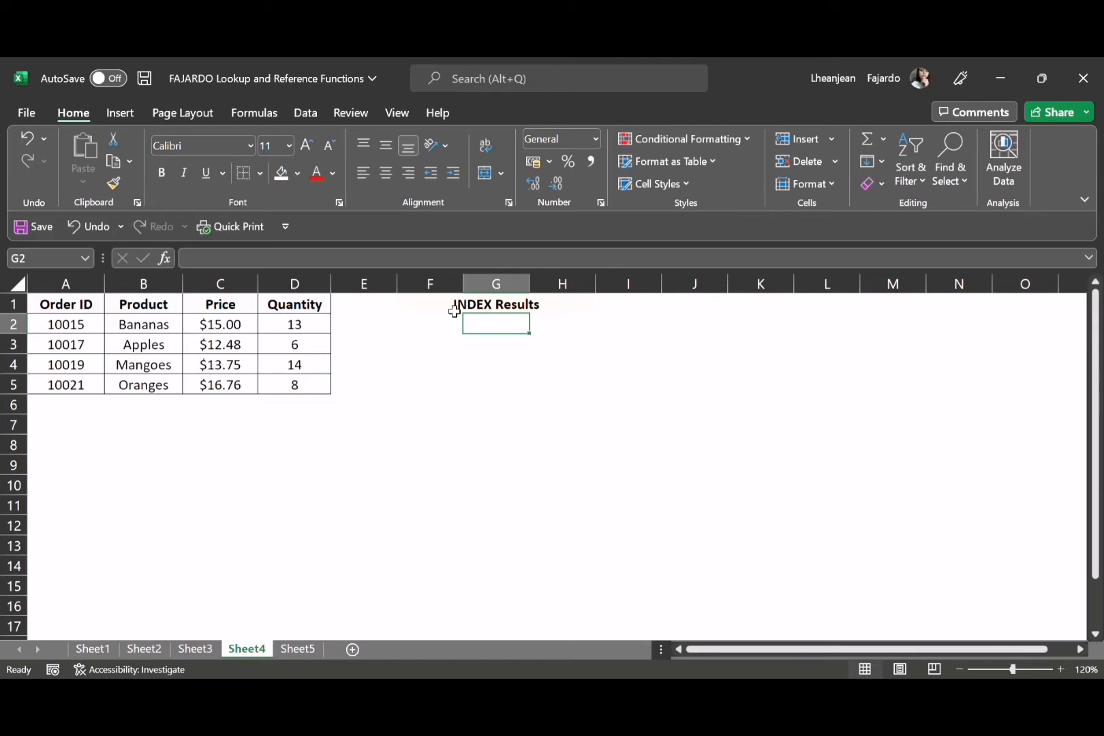
text(=)
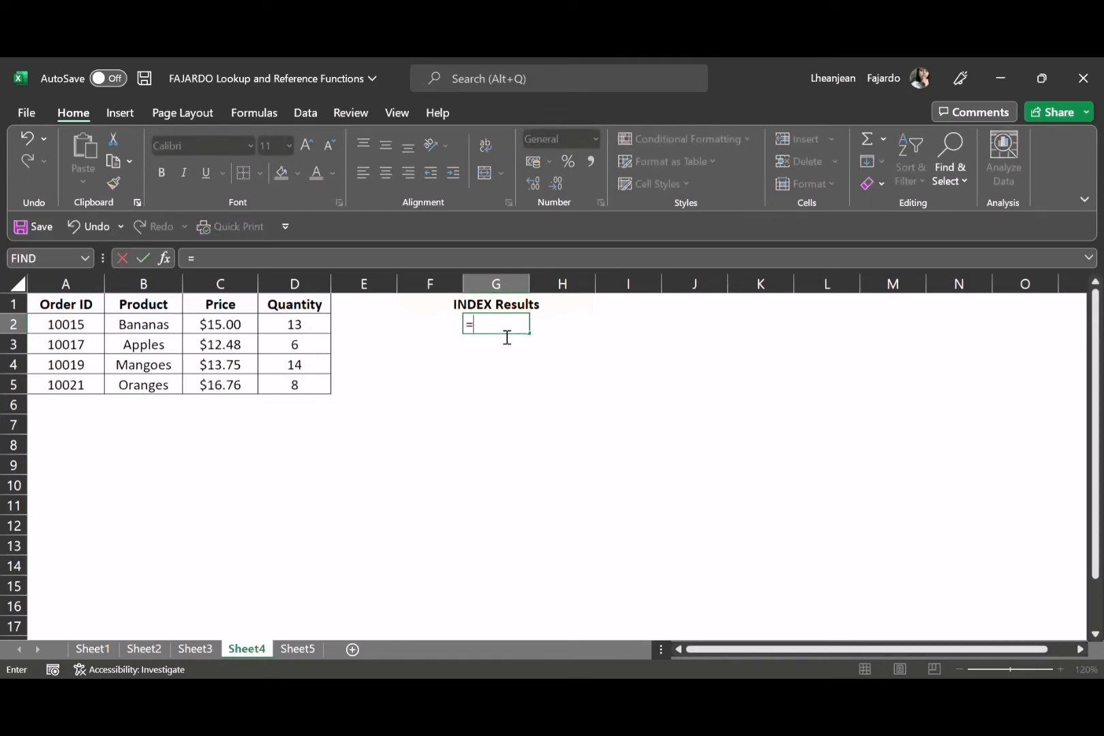
text(INDEX)
text(()
text(A2:)
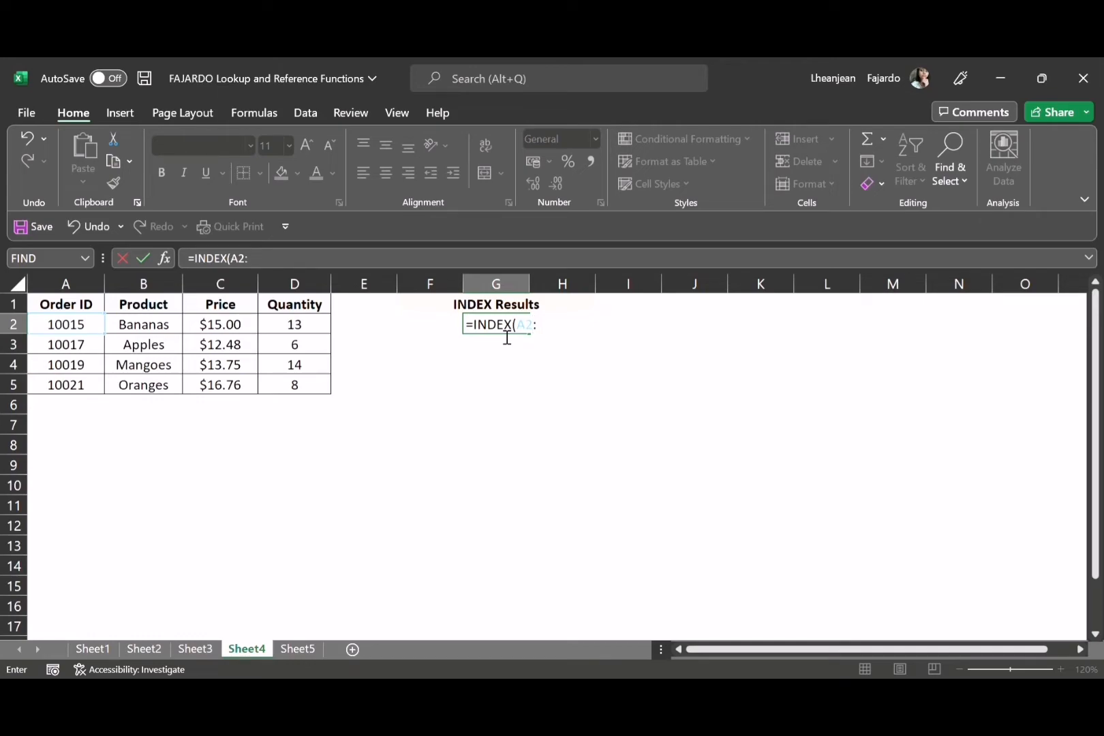
text(D5)
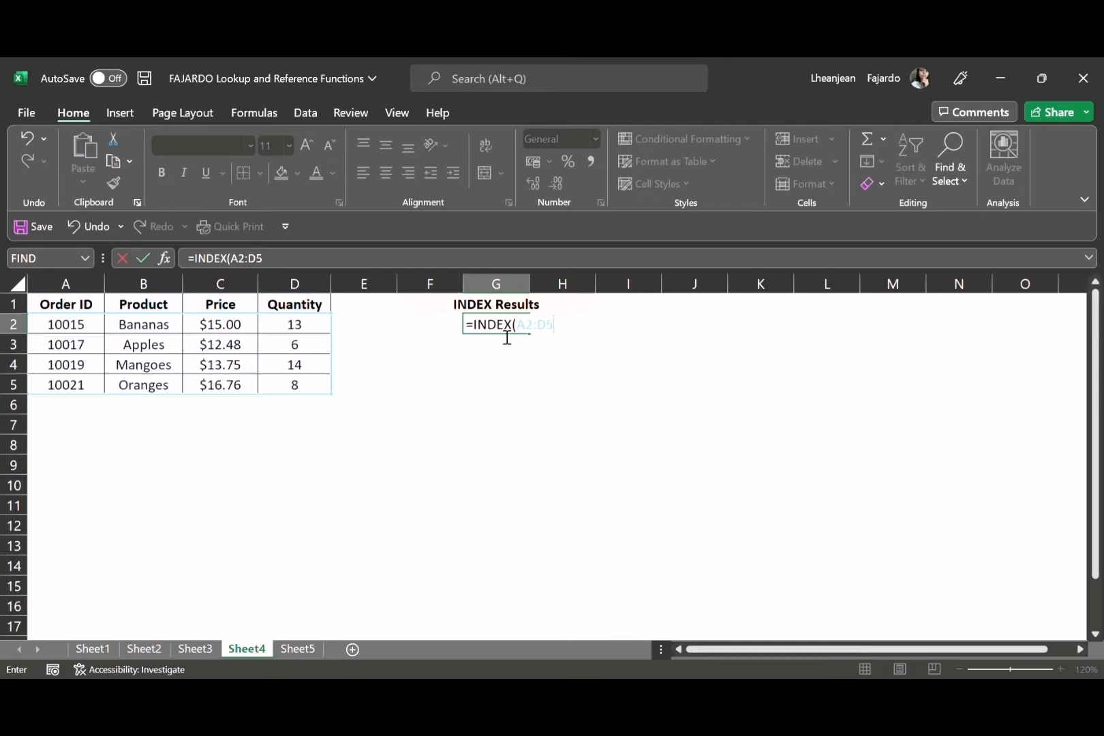
text(,)
Complete the INDEX formula in G2 with row number 1 and column number 1
text(1)
text(1)
text())
key(Return)
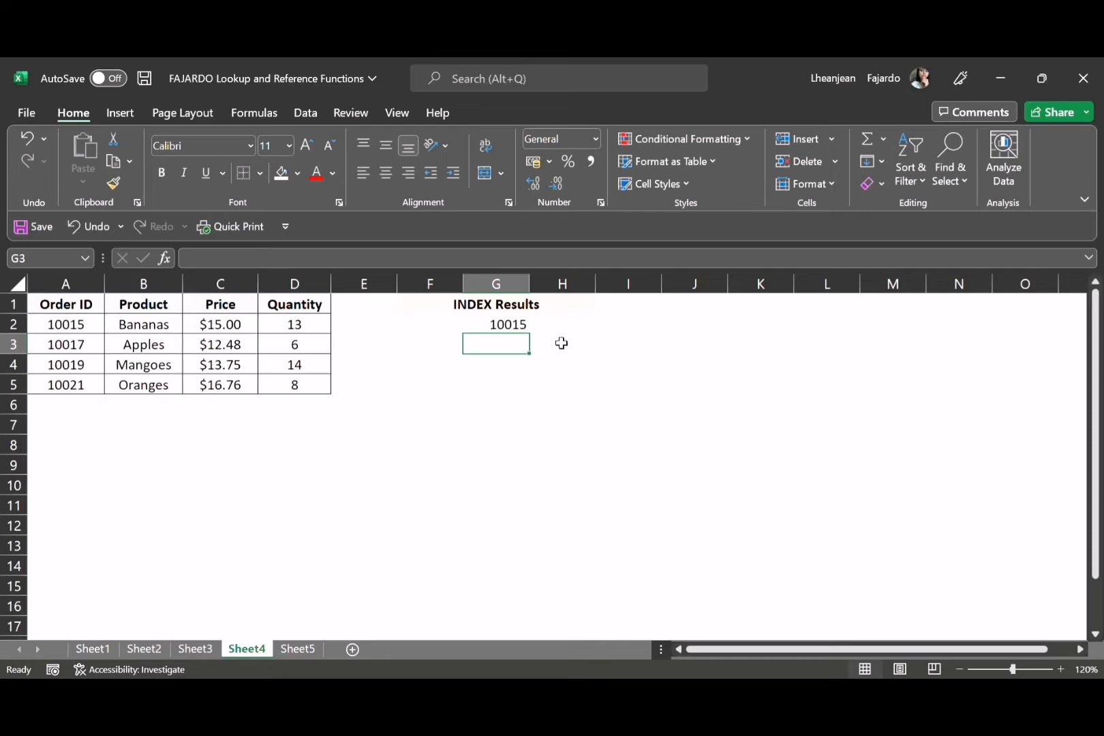
Switch to Sheet5 and begin a MATCH formula in F2 under Exact Match, with the Mangoes order ID as the lookup value
click(312, 648)
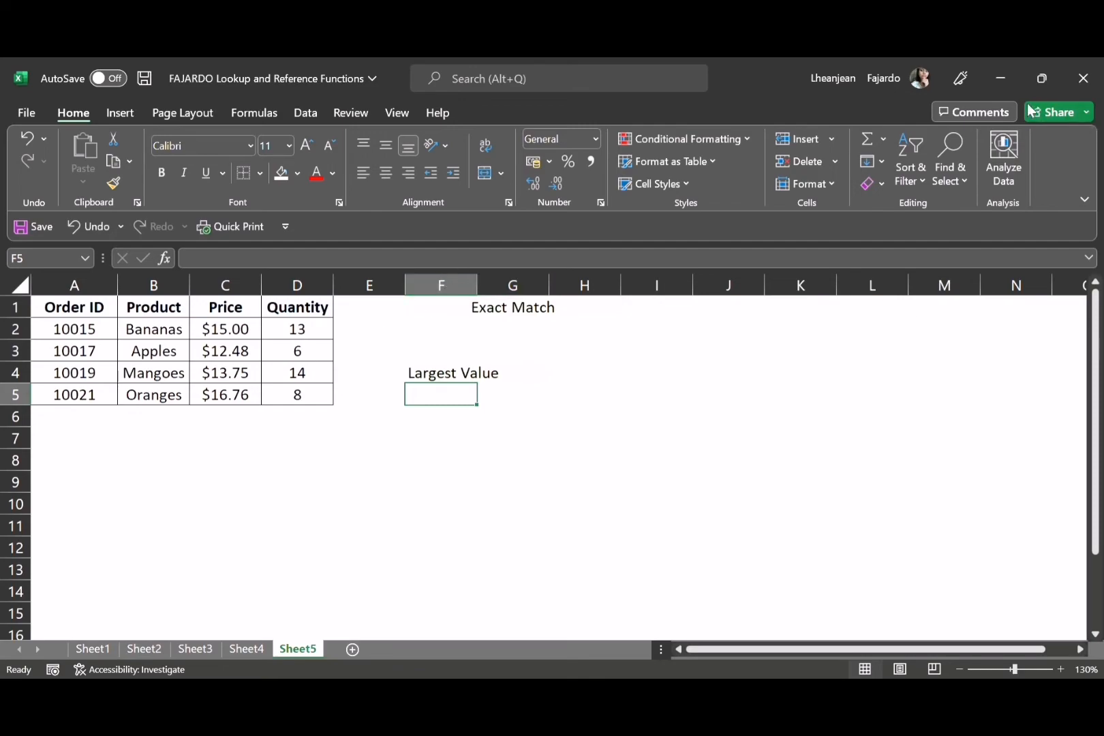
click(468, 331)
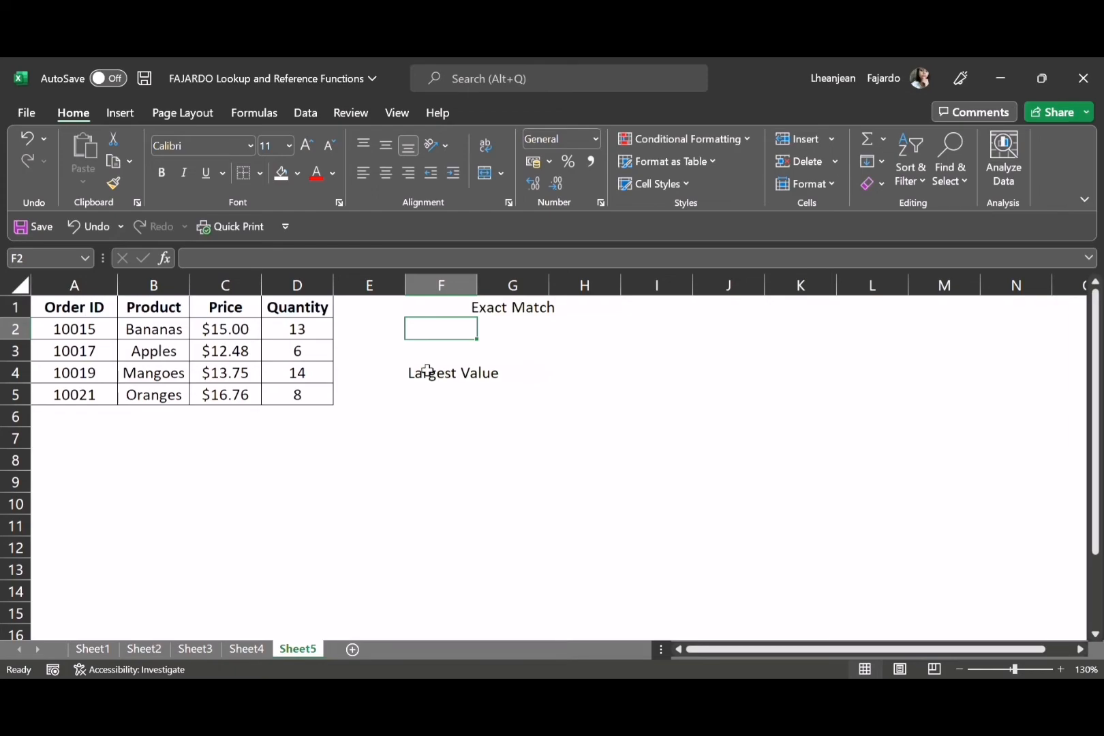
drag(94, 311, 315, 405)
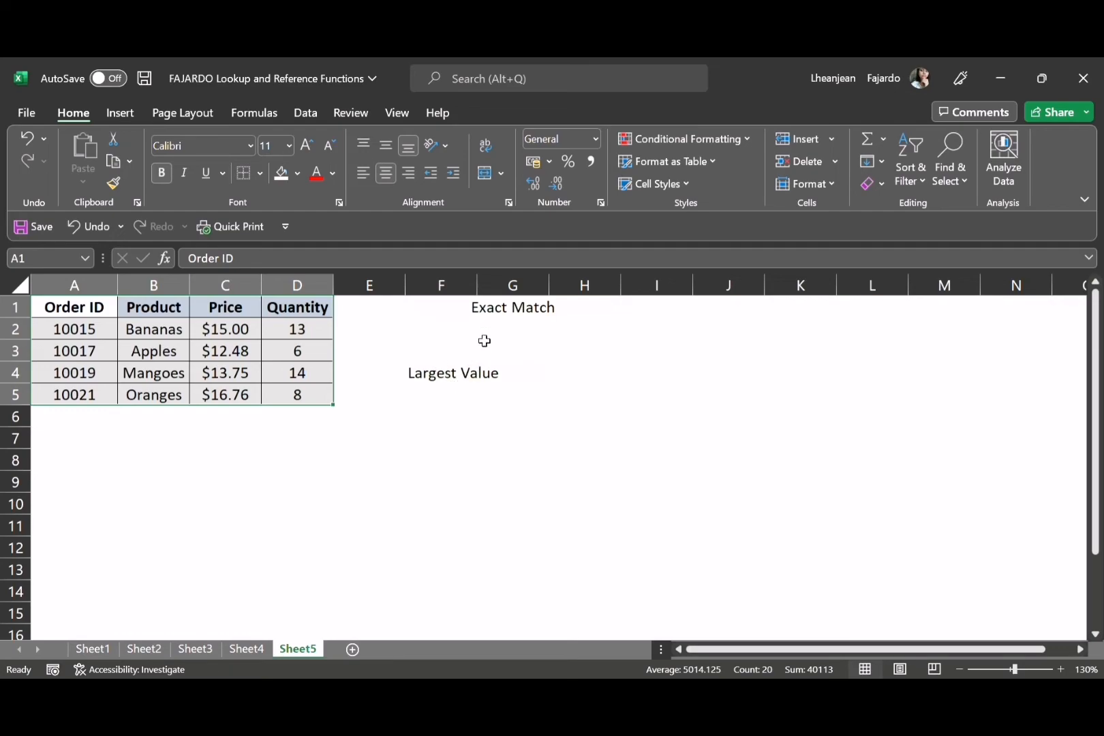
click(458, 334)
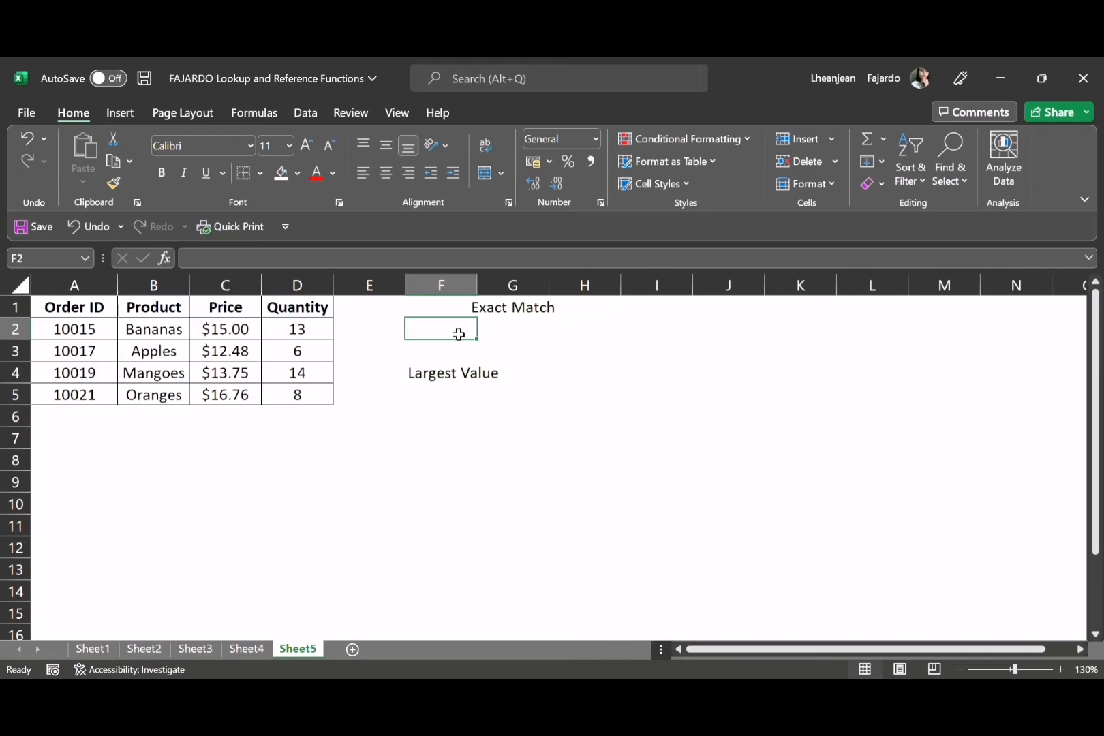
text(=)
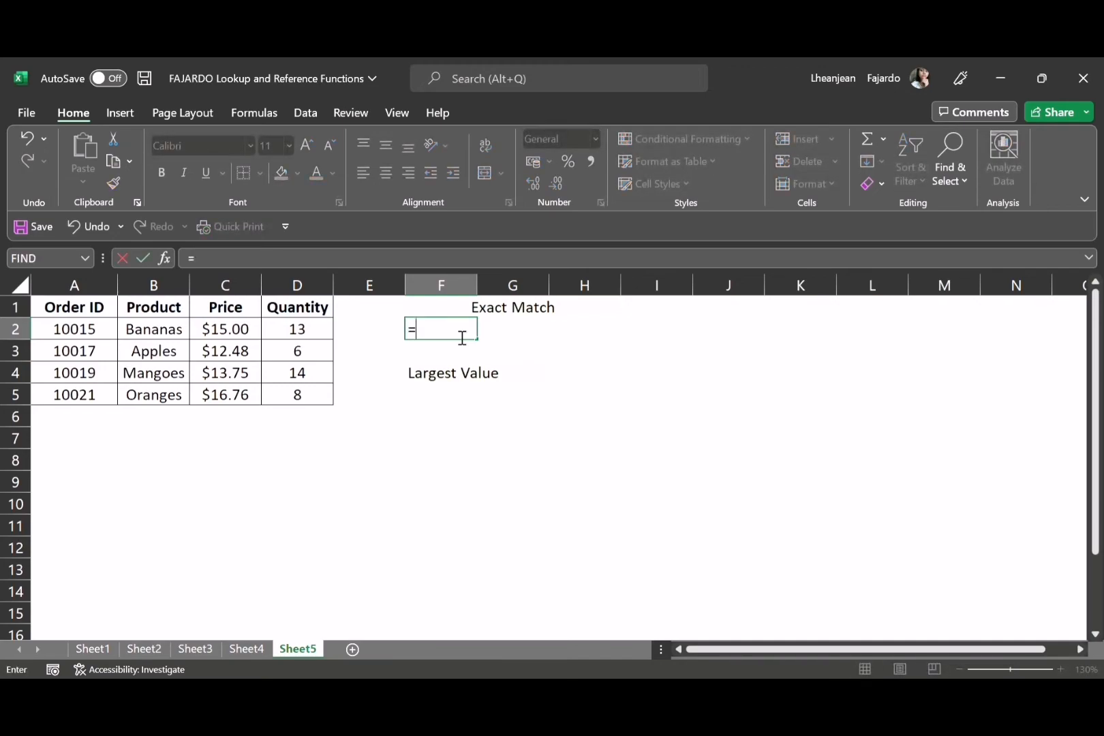
text(MATCH)
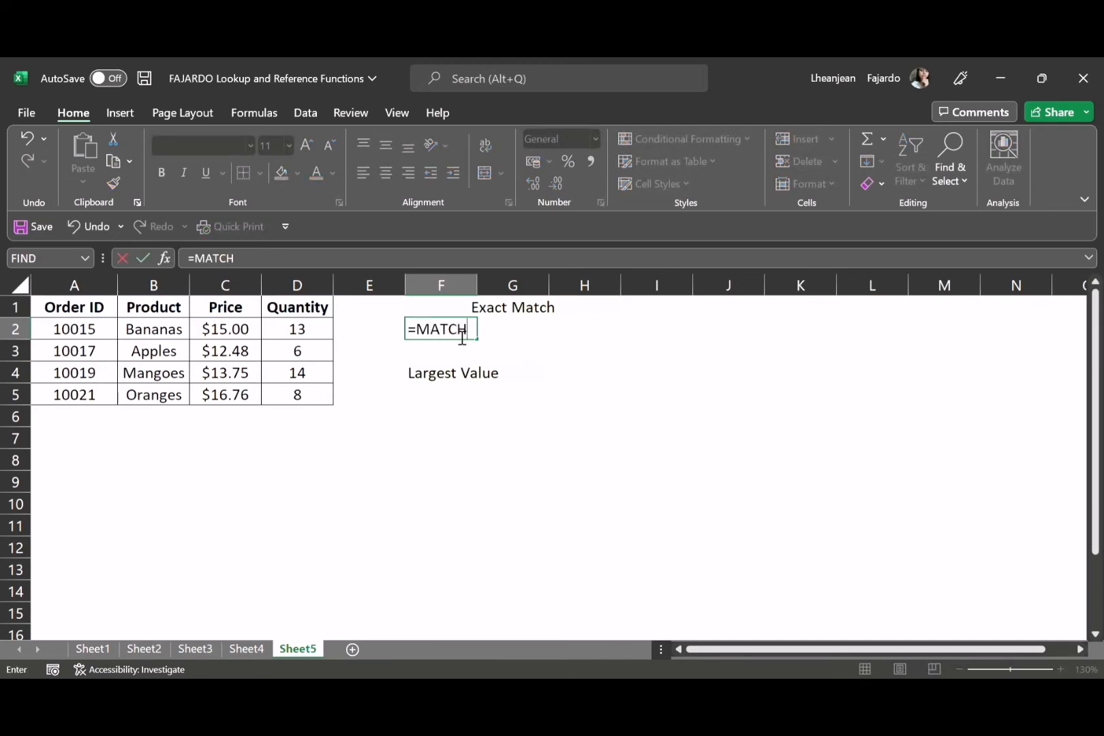
text(()
text(10018)
key(BackSpace)
text(9,)
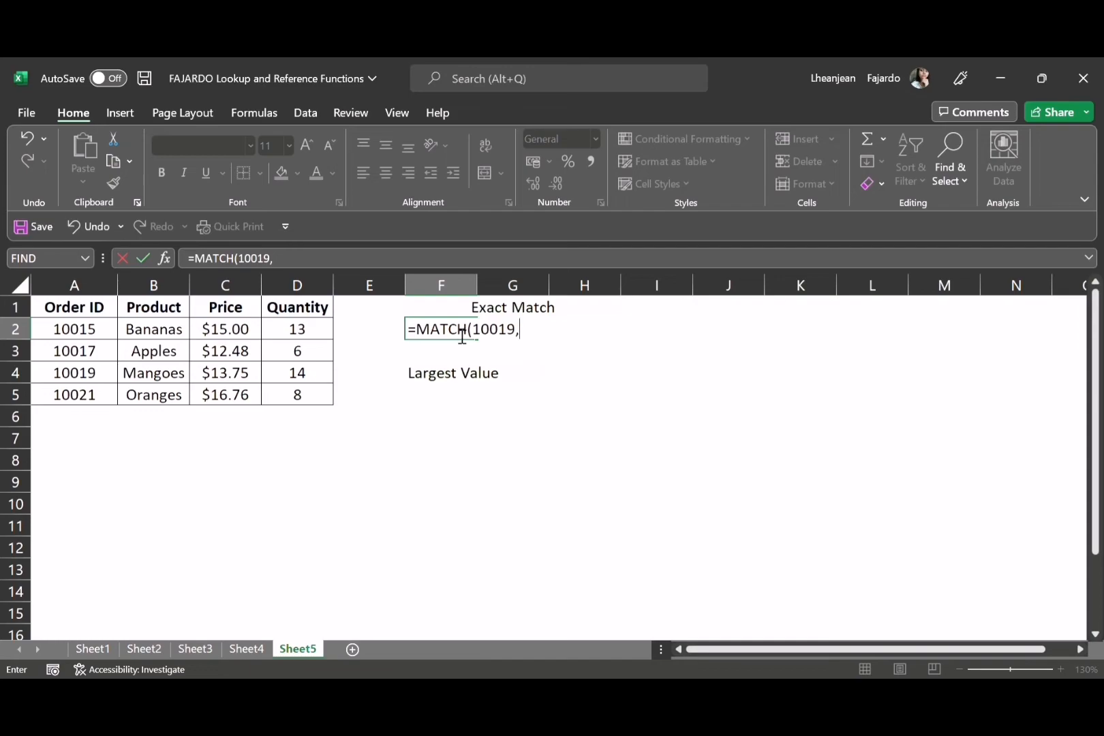
Add the Order ID range A2:A5 as the lookup array of the MATCH formula
click(112, 330)
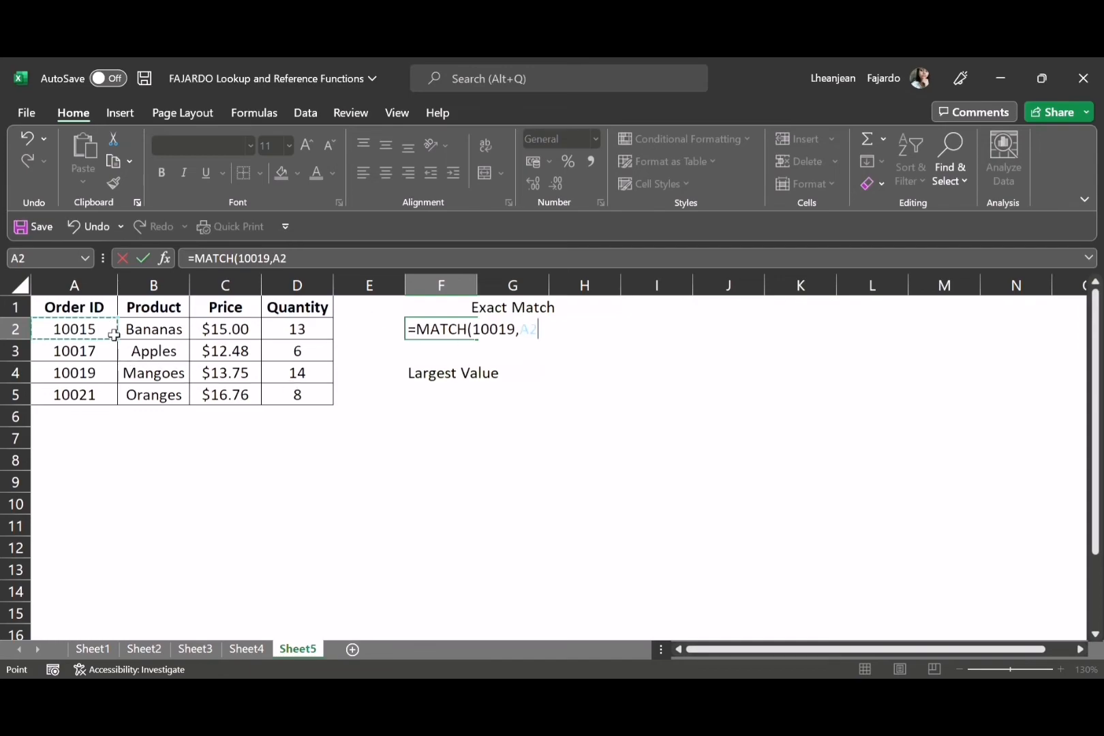
key(F8)
key(BackSpace)
key(BackSpace)
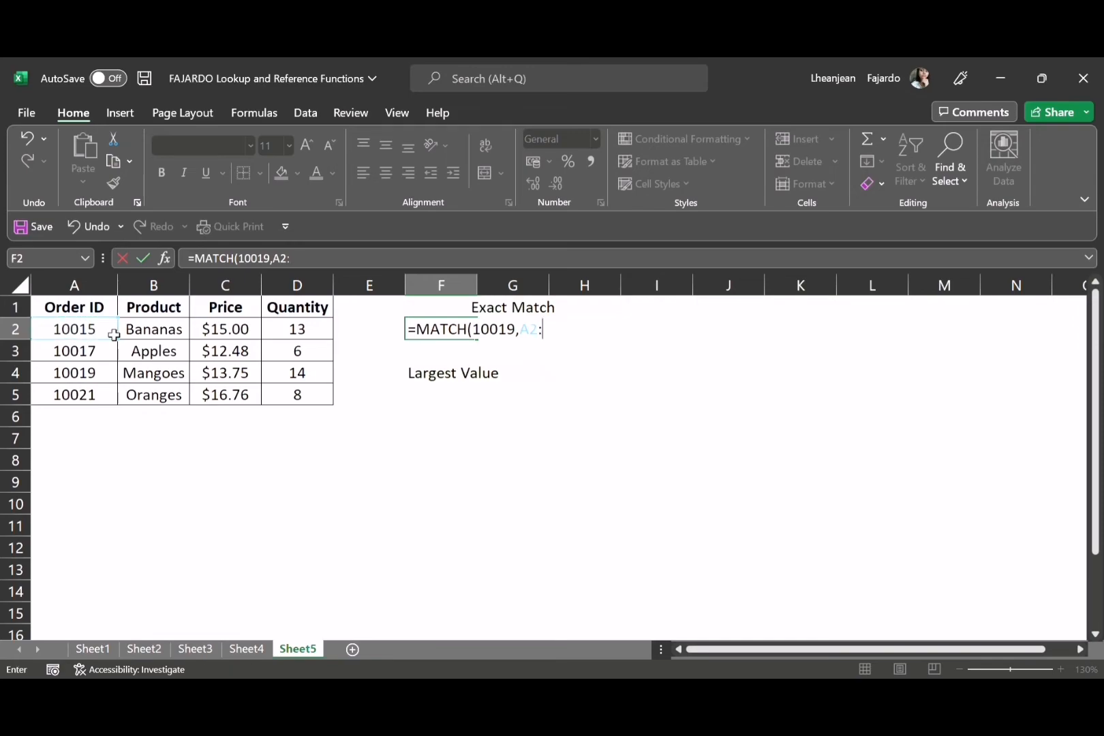
click(62, 397)
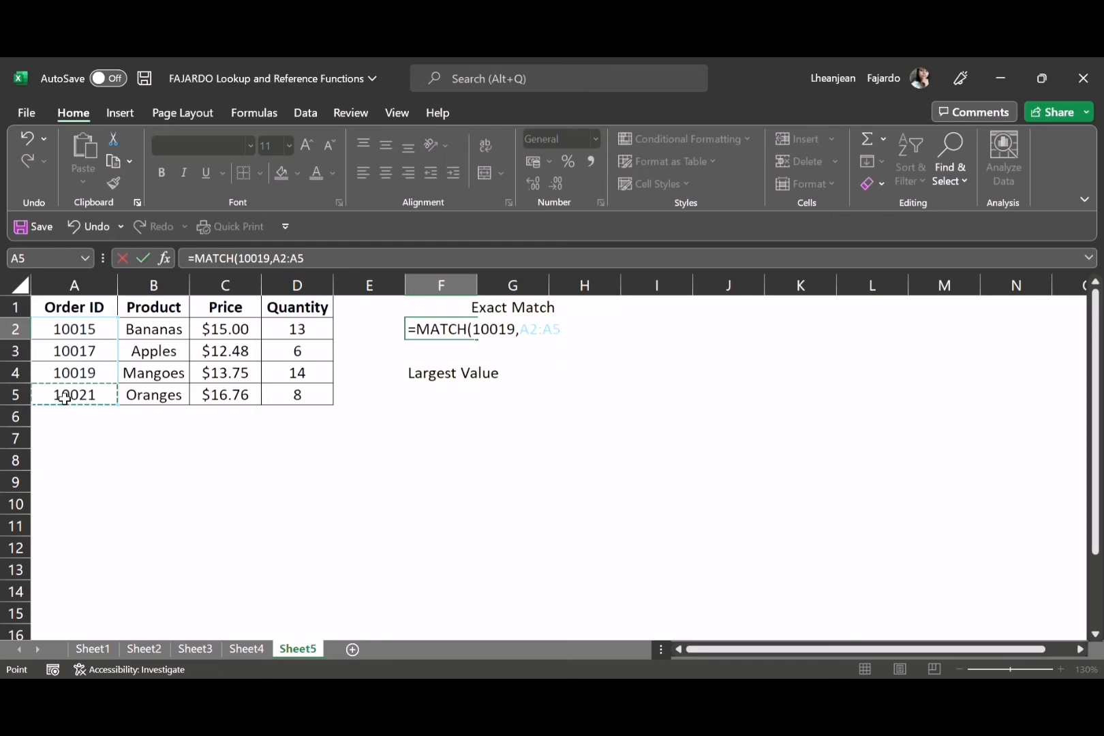
text(,)
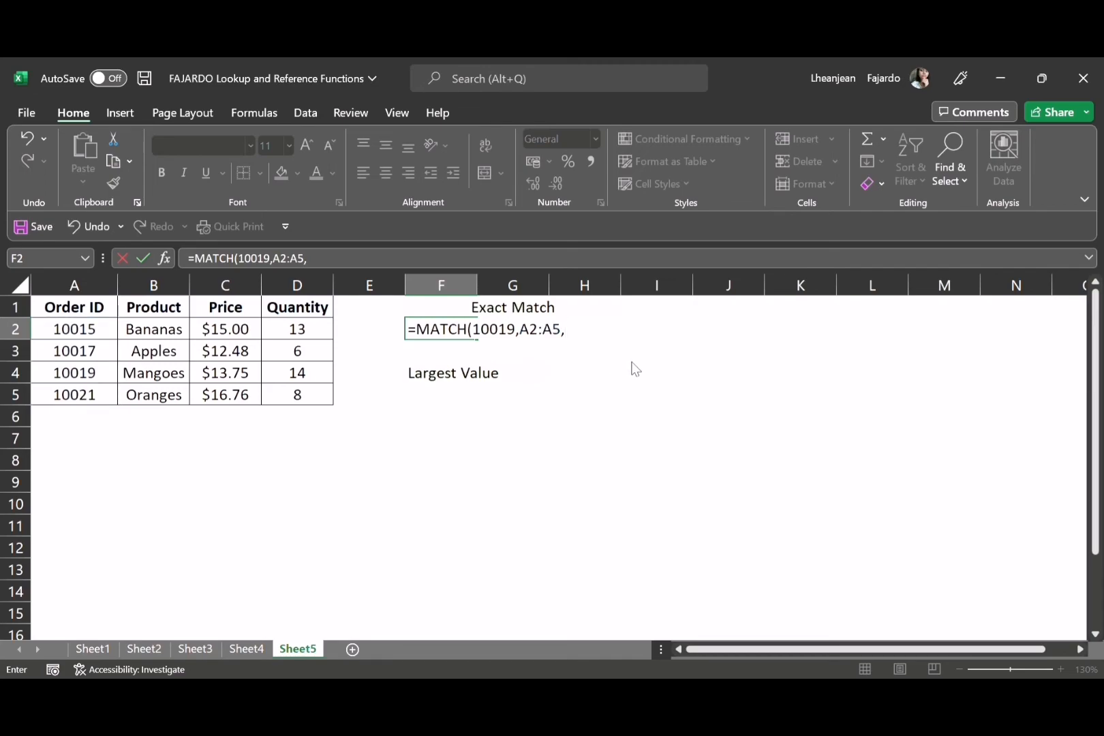
Complete the MATCH formula in F2 with match type 0 for an exact match
click(604, 349)
key(BackSpace)
key(BackSpace)
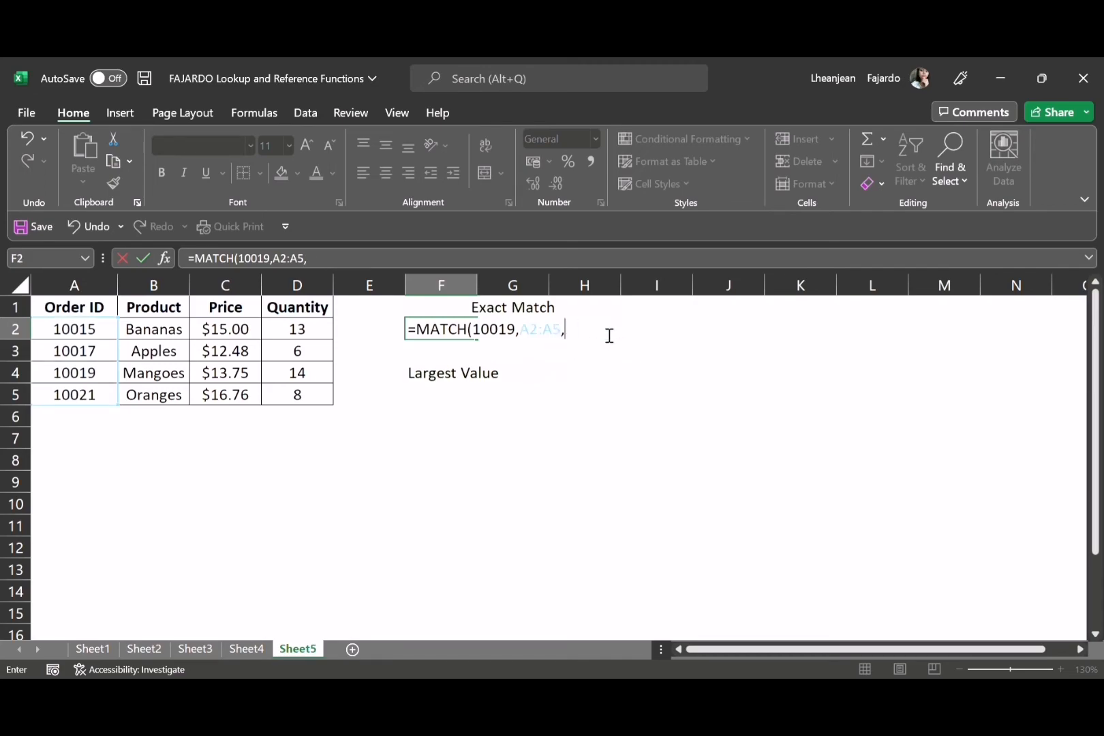
text(0))
key(Return)
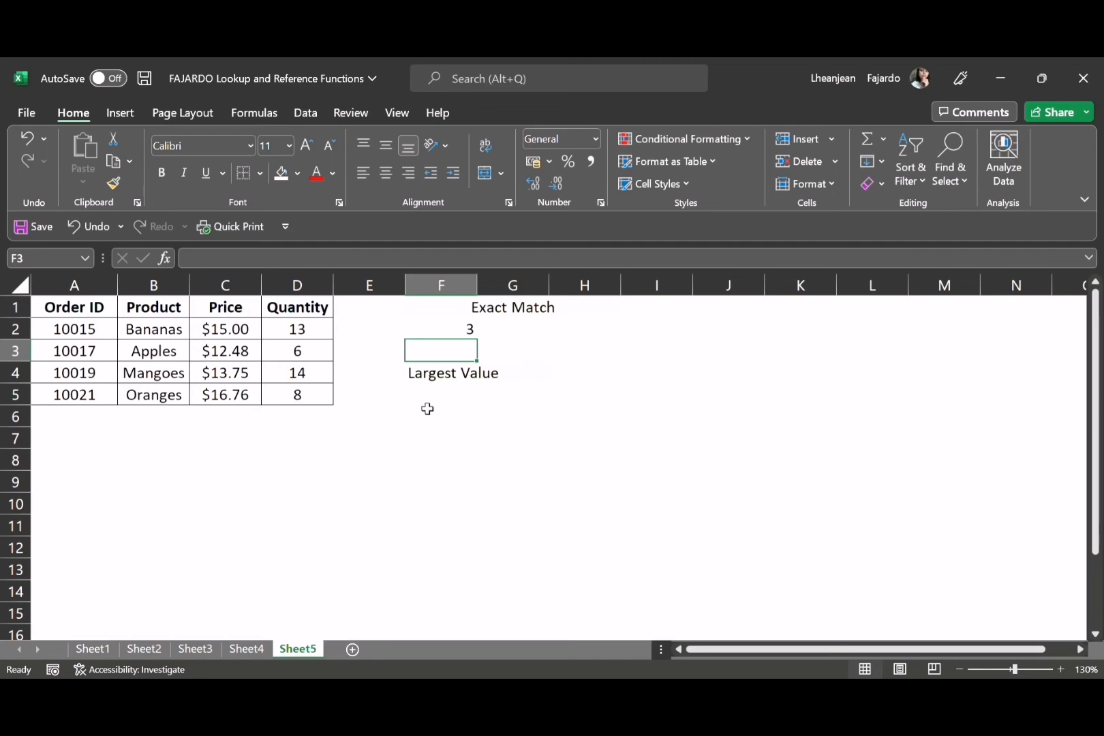
Begin a MATCH formula in F5 under Largest Value, with the order ID midway between those of Apples and Mangoes as lookup value
click(452, 397)
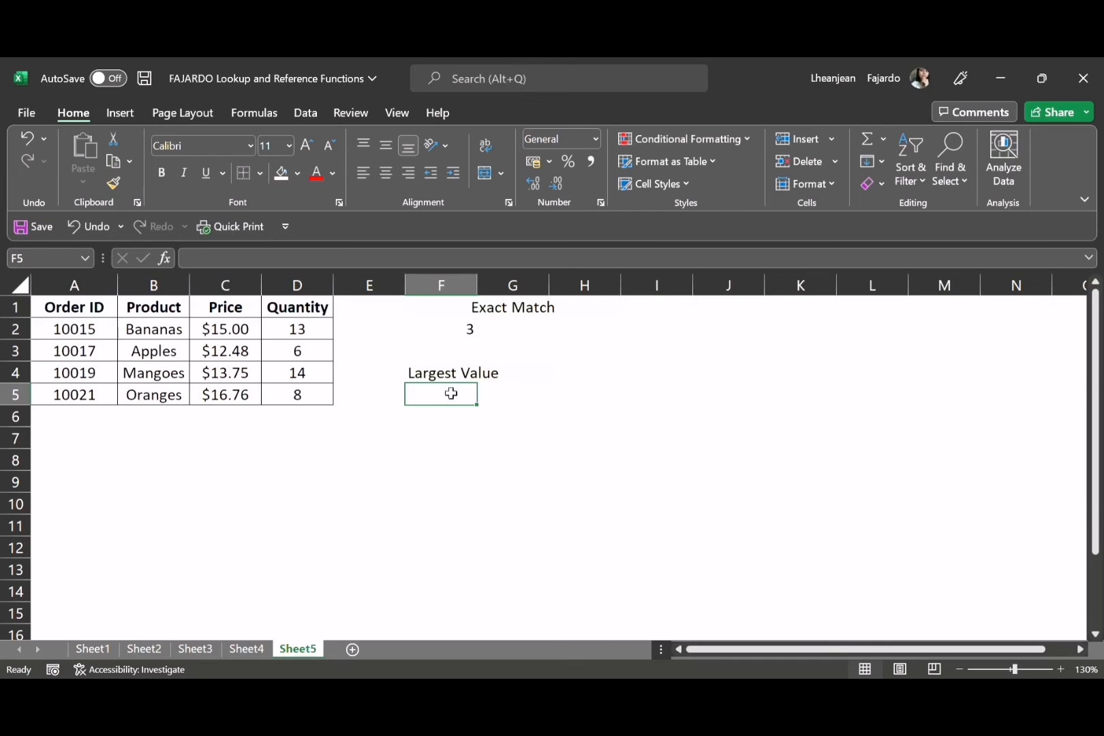
click(84, 339)
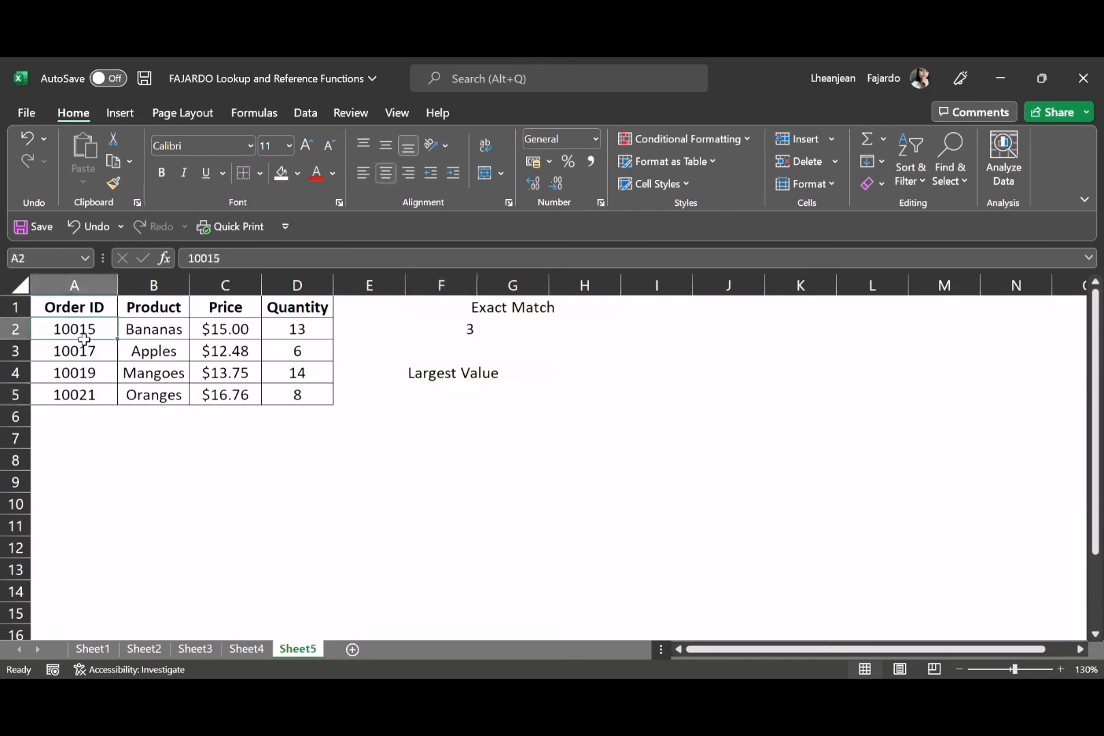
click(93, 402)
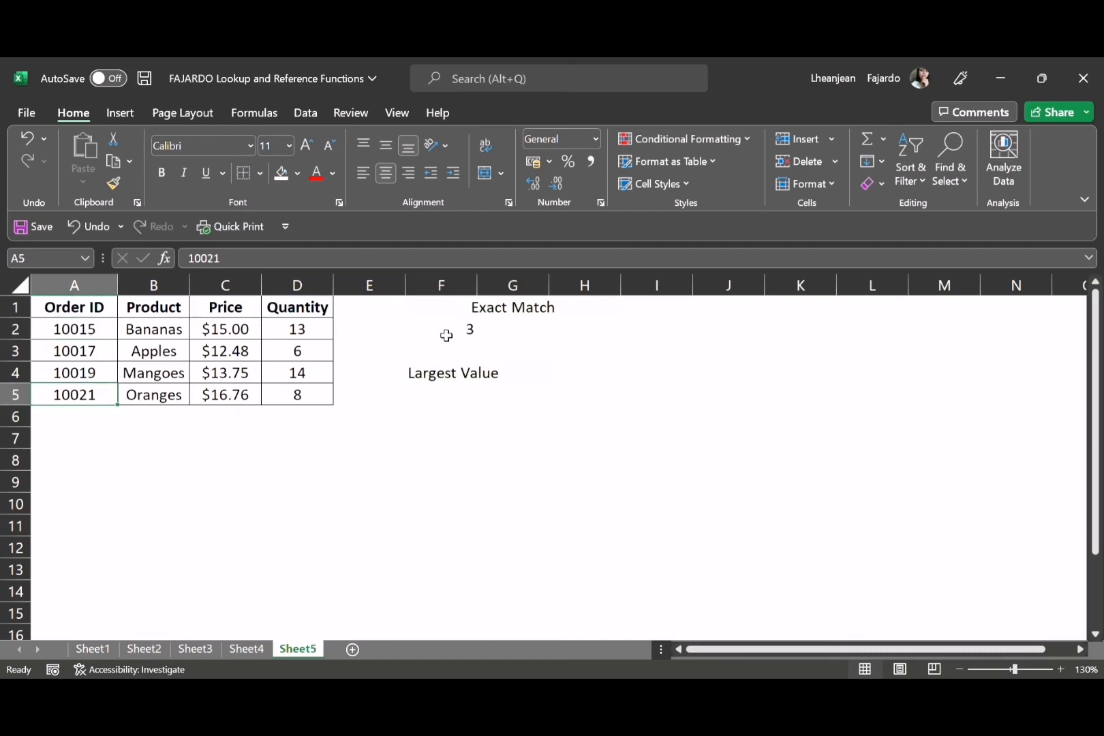
click(459, 401)
text(=)
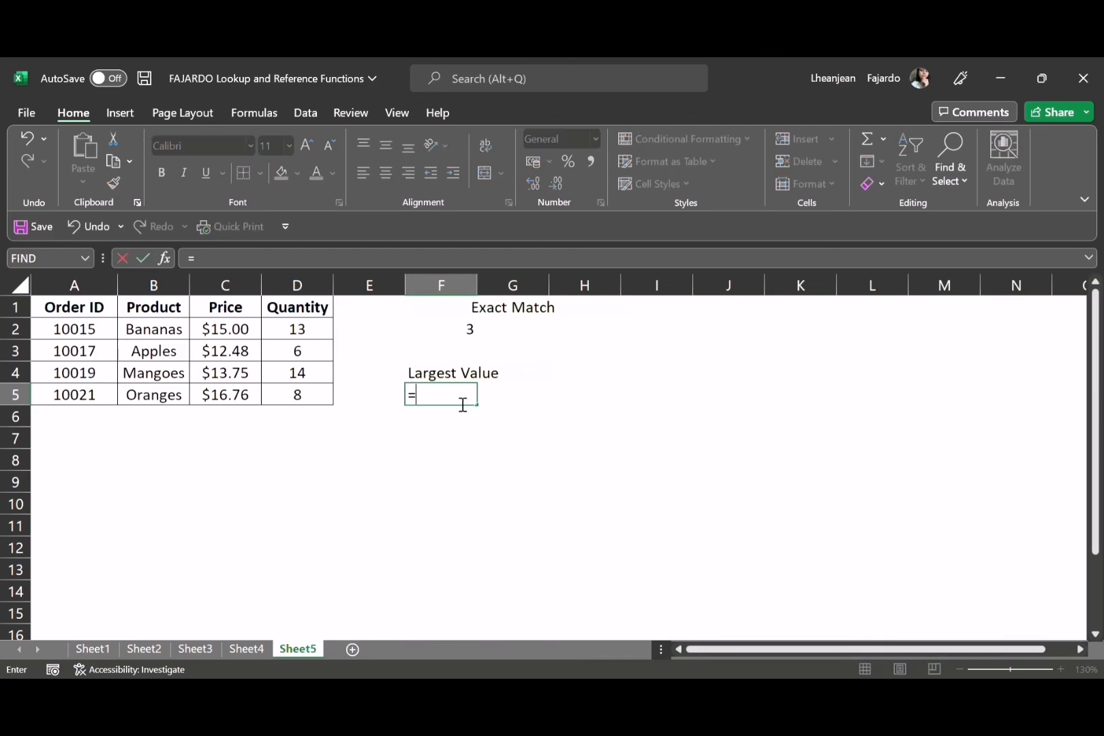
text(MATCH)
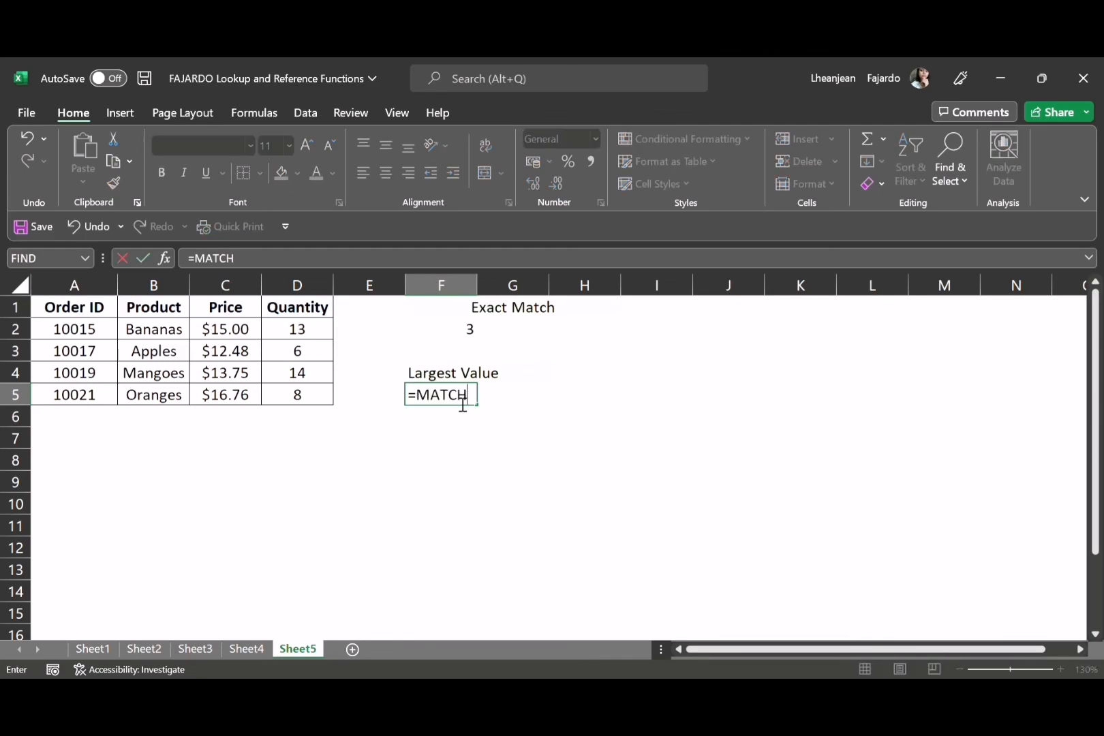
text((10018 F)
key(BackSpace)
text(,)
Add the Order ID range A2:A5 as the lookup array of the MATCH formula in F5
click(114, 335)
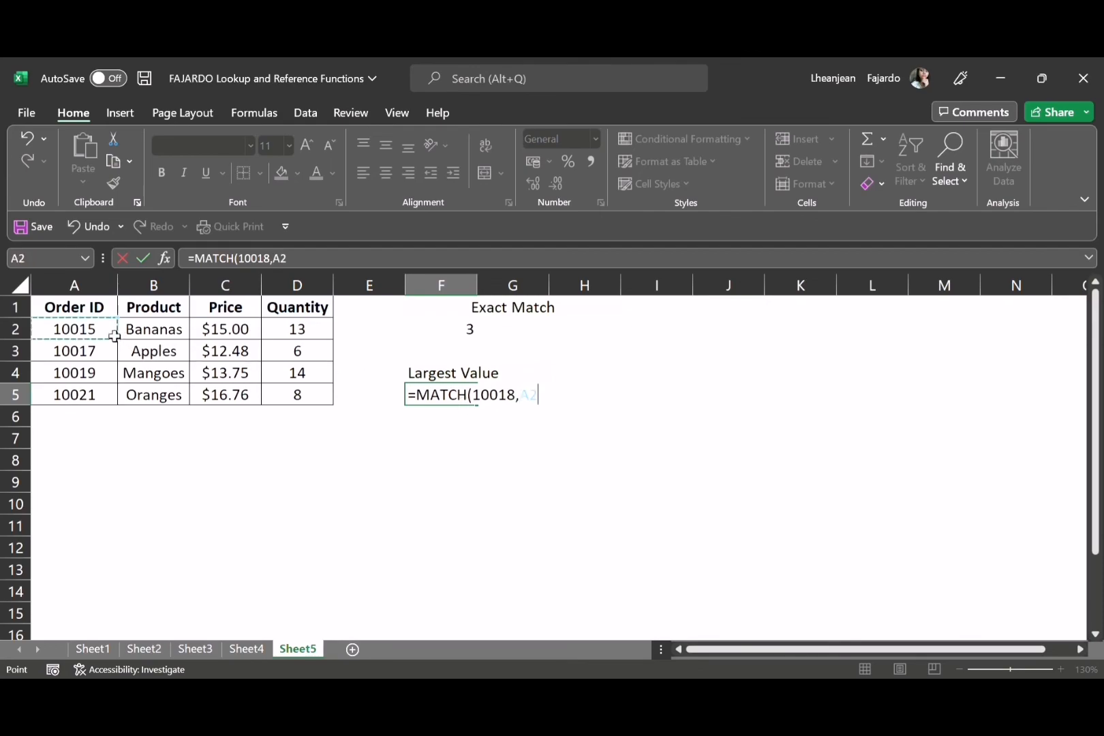
key(F8)
key(BackSpace)
key(BackSpace)
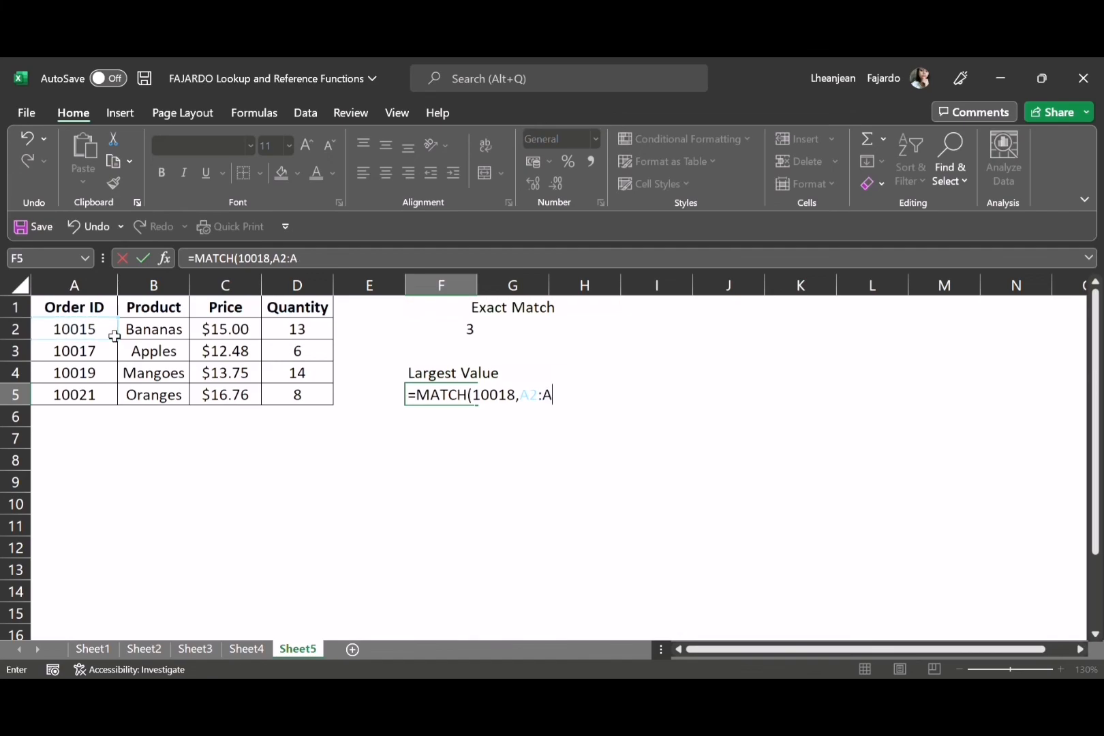
click(87, 402)
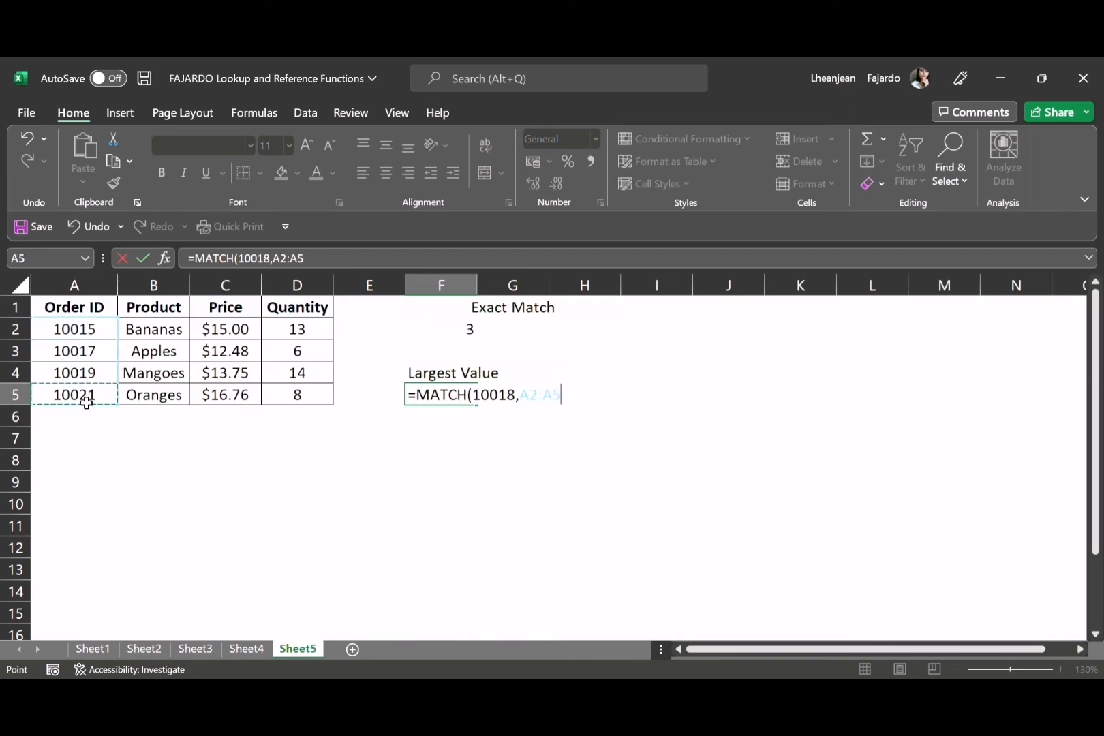
text(,)
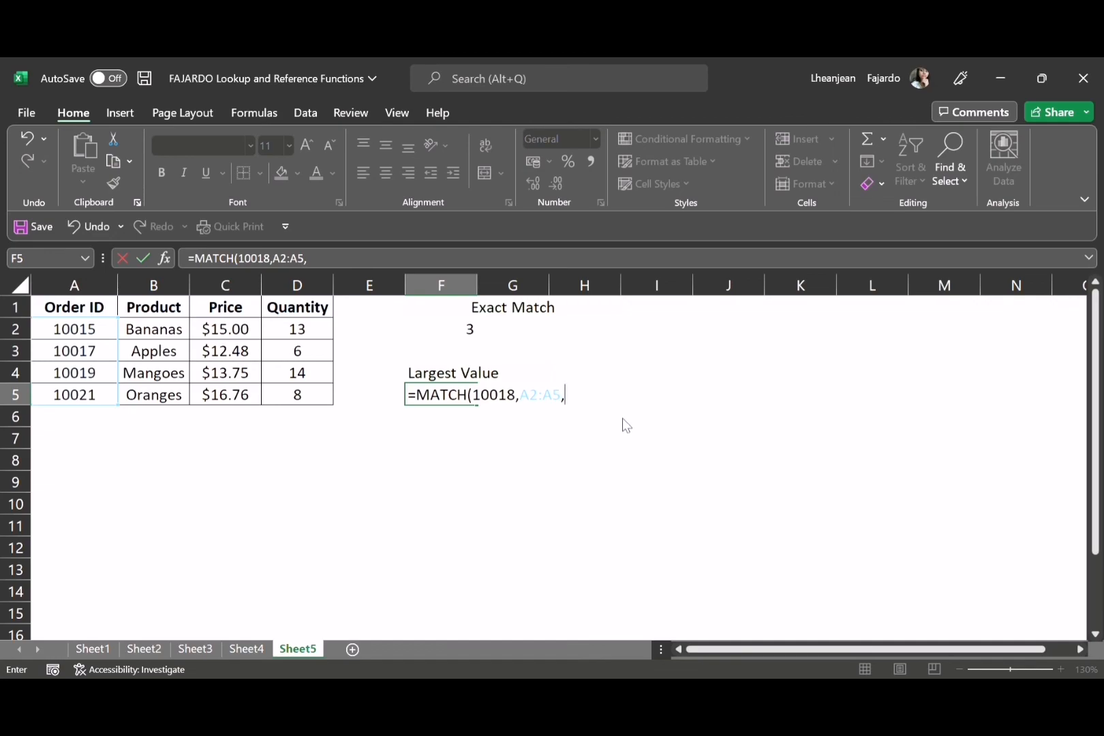
Complete the MATCH formula in F5 with match type 1 for the largest value less than or equal to the lookup value
text(1))
key(Return)
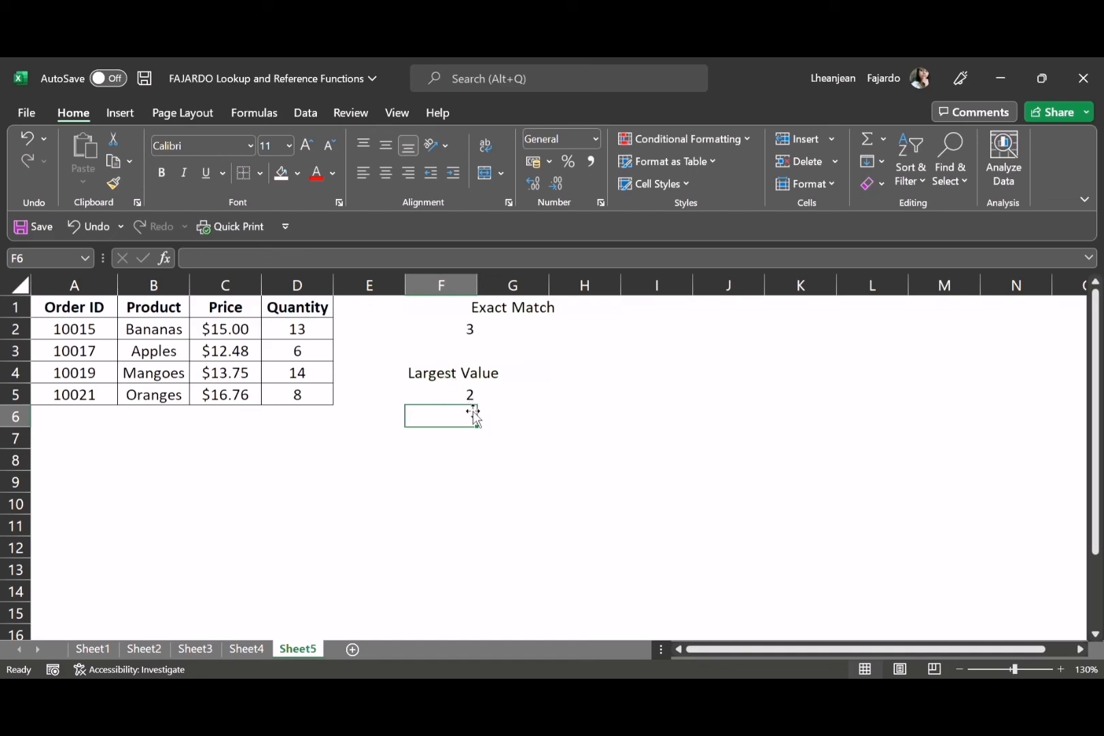
drag(475, 418, 515, 442)
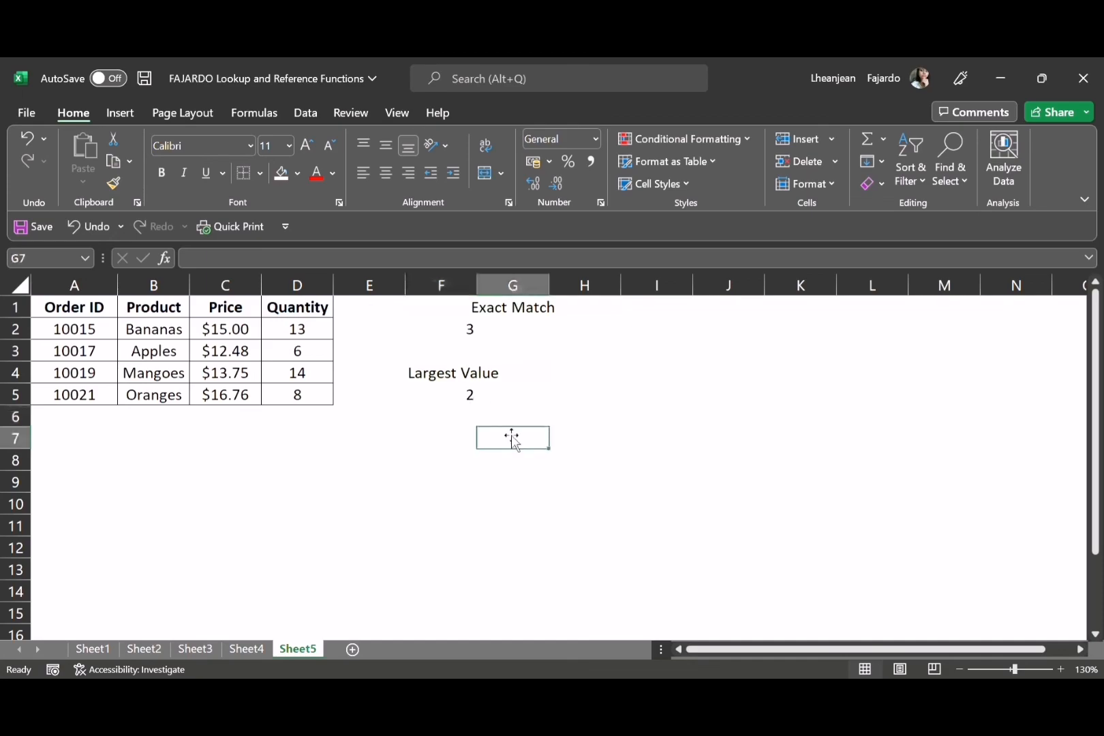